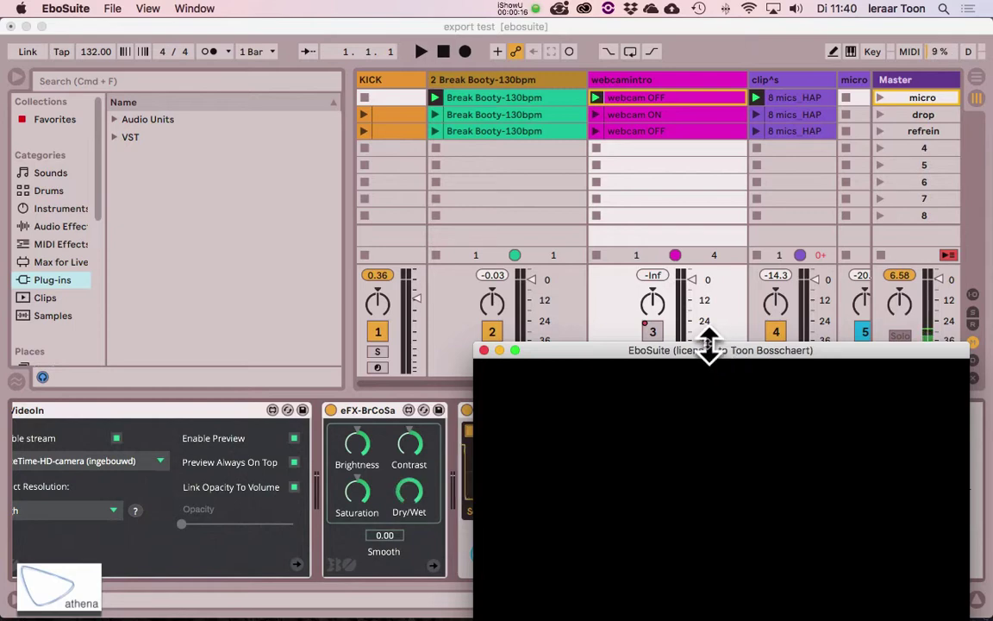
Show the Master track's devices and move the EboSuite output window partly off the screen, clear of the track's device chain.
{"action": "left_click_drag", "start_coordinate": [716, 366], "coordinate": [303, 88]}
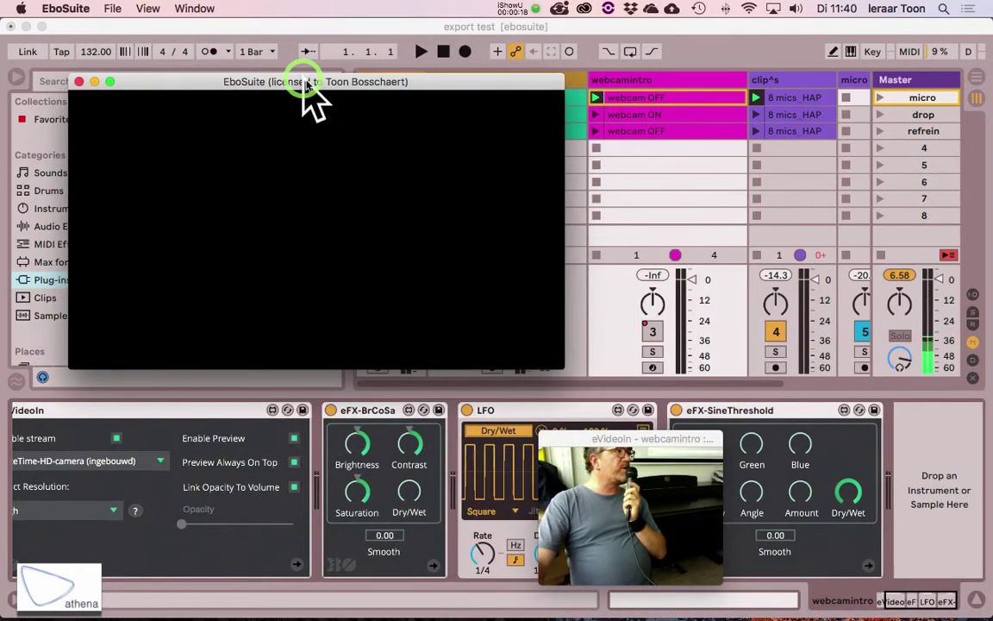
{"action": "right_click", "coordinate": [912, 82]}
{"action": "left_click", "coordinate": [918, 80]}
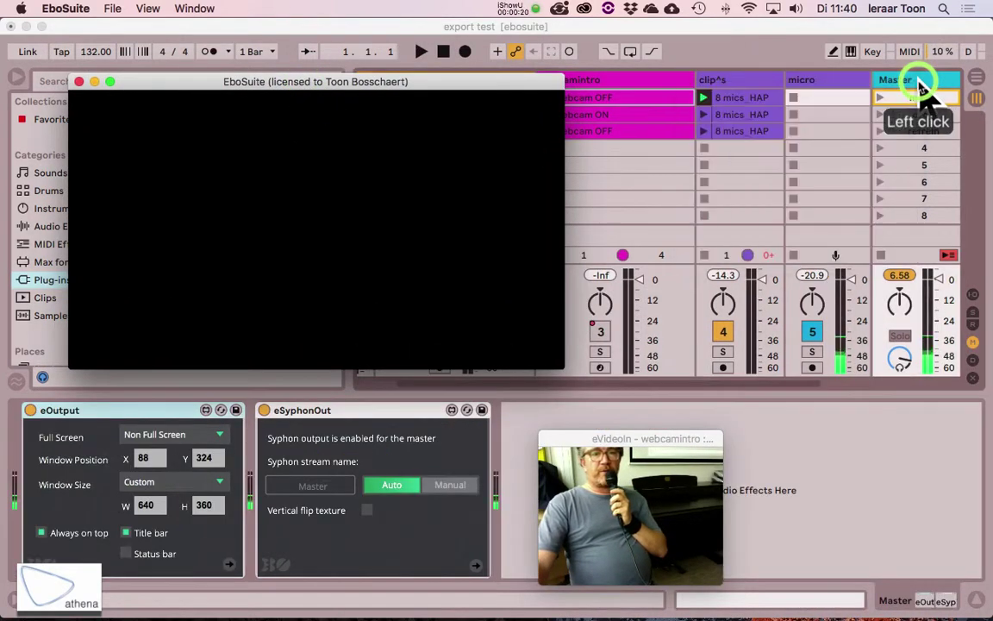
{"action": "right_click", "coordinate": [896, 211]}
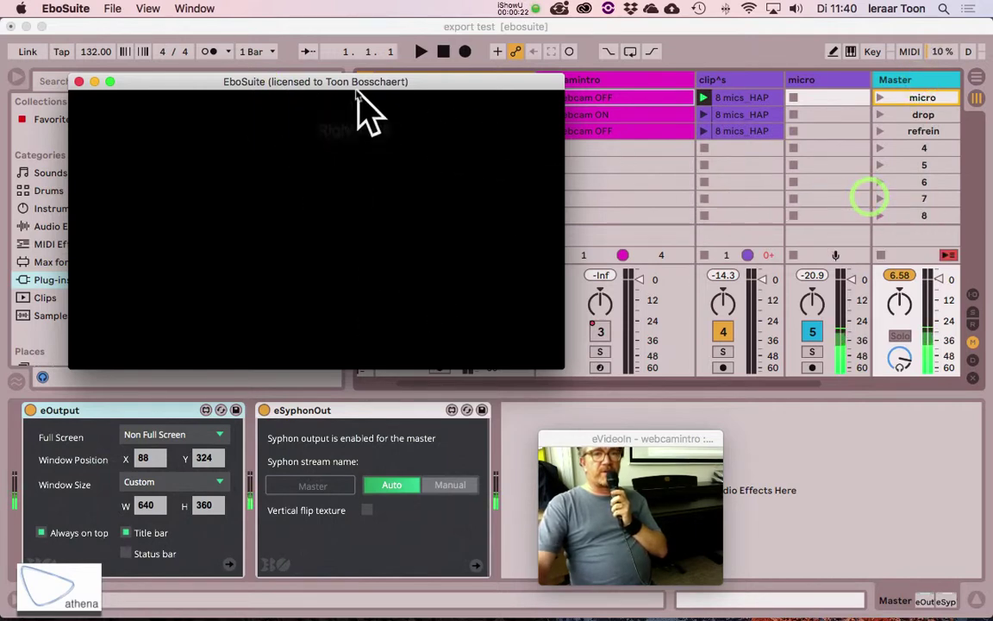
{"action": "right_click", "coordinate": [714, 205]}
{"action": "right_click", "coordinate": [443, 138]}
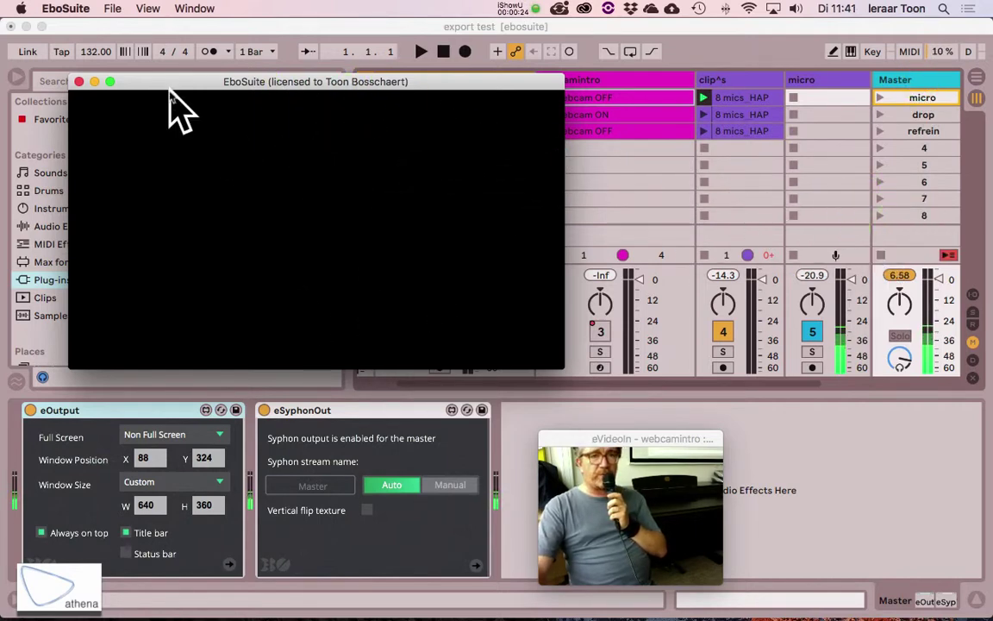
{"action": "left_click_drag", "start_coordinate": [146, 86], "coordinate": [854, 280]}
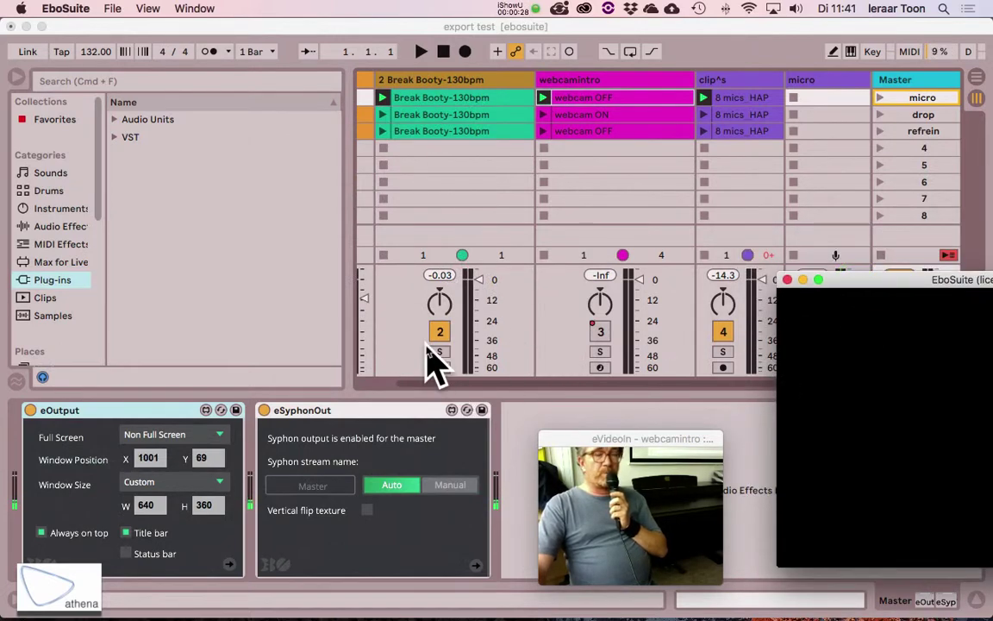
Open the User Library in the browser and delete the eSyphonOut device from the Master track.
{"action": "left_click", "coordinate": [359, 422]}
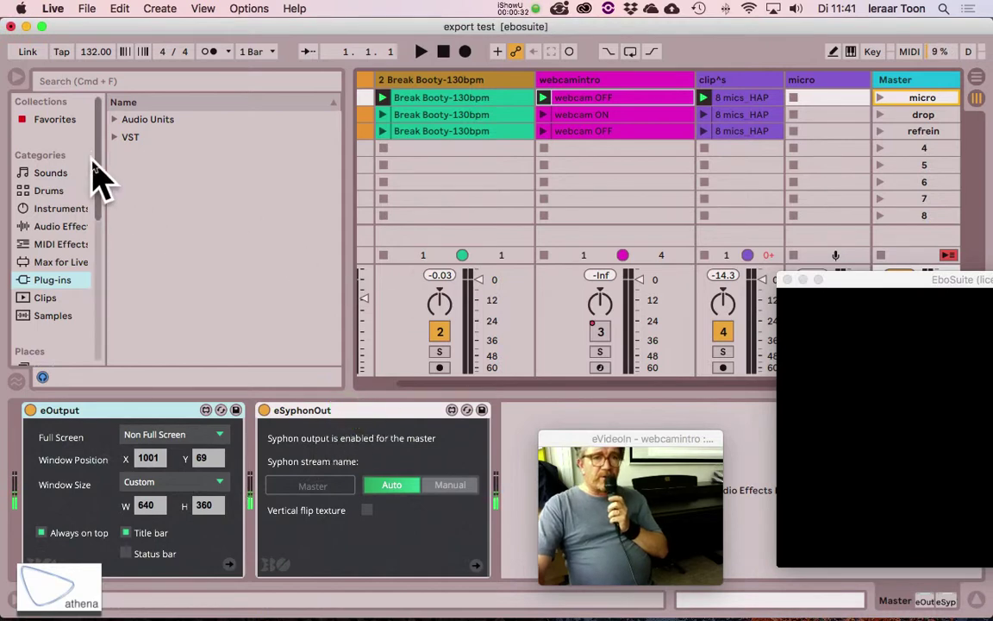
{"action": "left_click", "coordinate": [67, 283]}
{"action": "scroll", "coordinate": [64, 288], "scroll_direction": "down", "scroll_amount": 4}
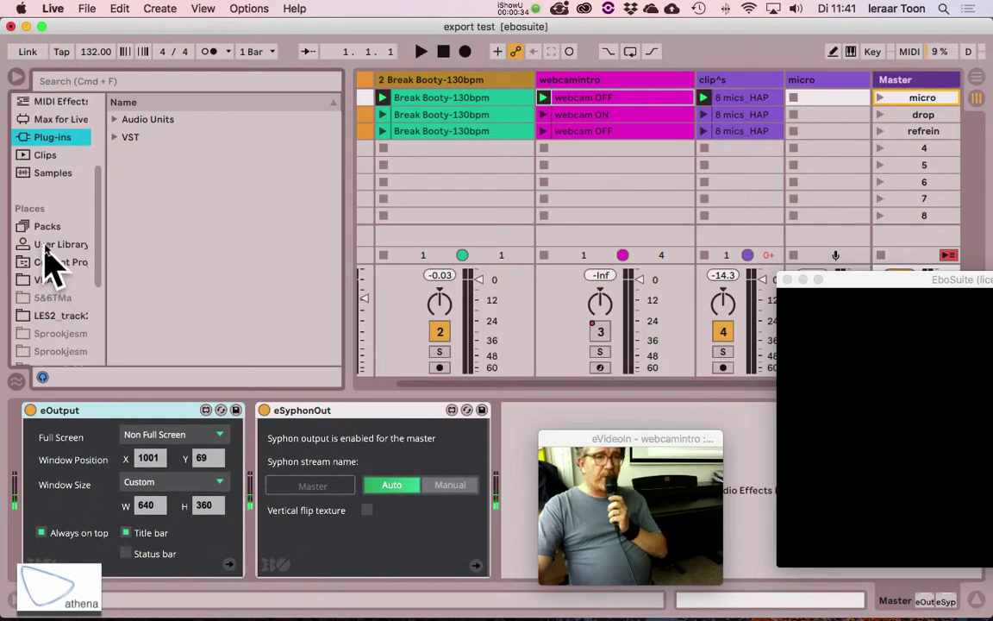
{"action": "left_click", "coordinate": [55, 245]}
{"action": "left_click", "coordinate": [326, 412]}
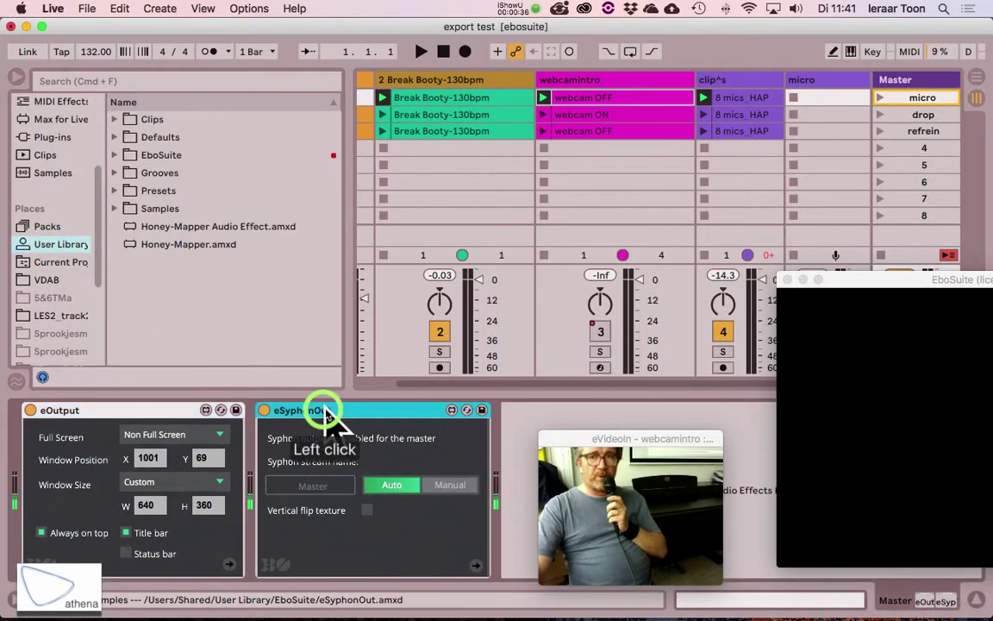
{"action": "key", "text": "Delete"}
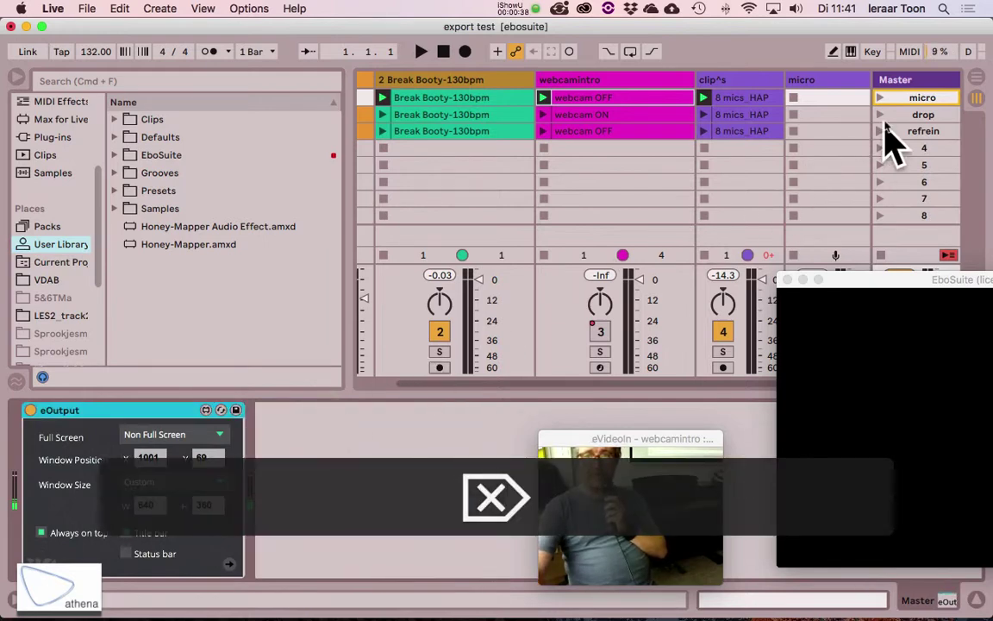
Add eSyphonOut.amxd from the User Library's EboSuite folder after eOutput on the Master track.
{"action": "left_click", "coordinate": [898, 83]}
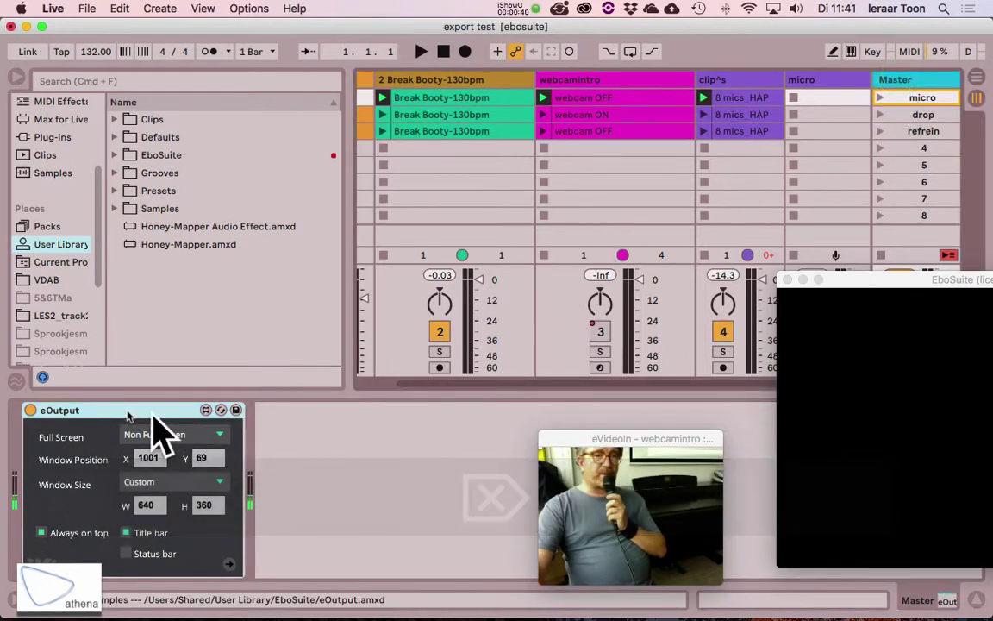
{"action": "left_click", "coordinate": [114, 156]}
{"action": "scroll", "coordinate": [194, 288], "scroll_direction": "down", "scroll_amount": 5}
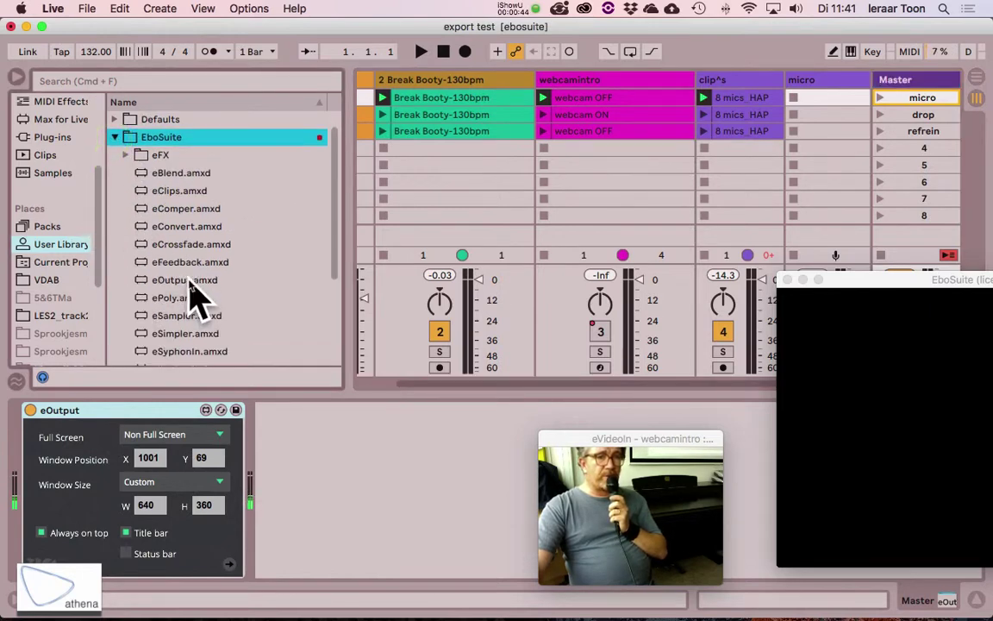
{"action": "left_click_drag", "start_coordinate": [177, 263], "coordinate": [294, 439]}
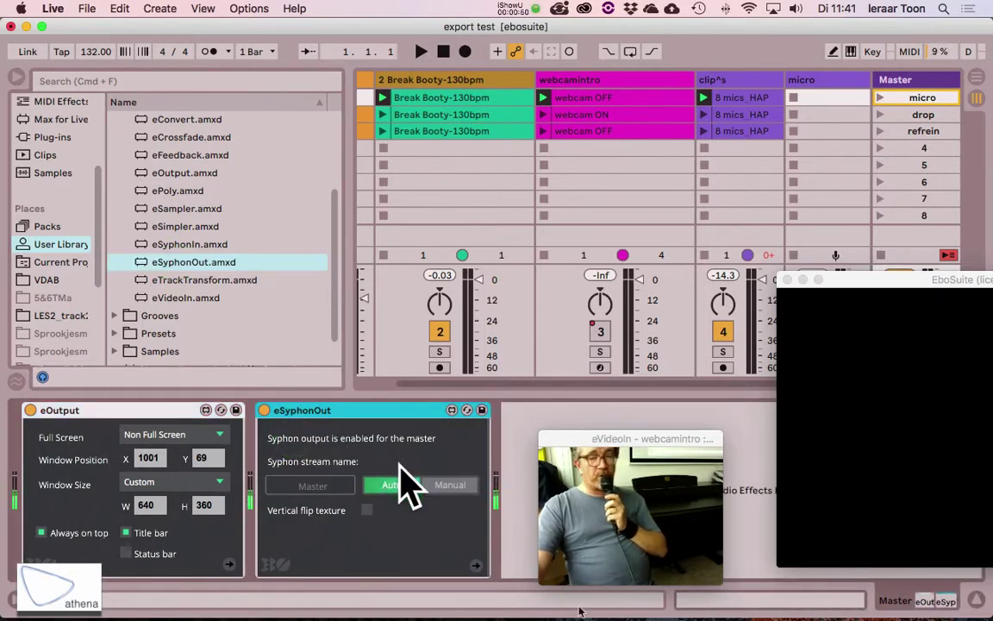
Switch to Syphon Recorder, searching the Mac for "syp" to find it, and bring its window to the front.
{"action": "mouse_move", "coordinate": [766, 614]}
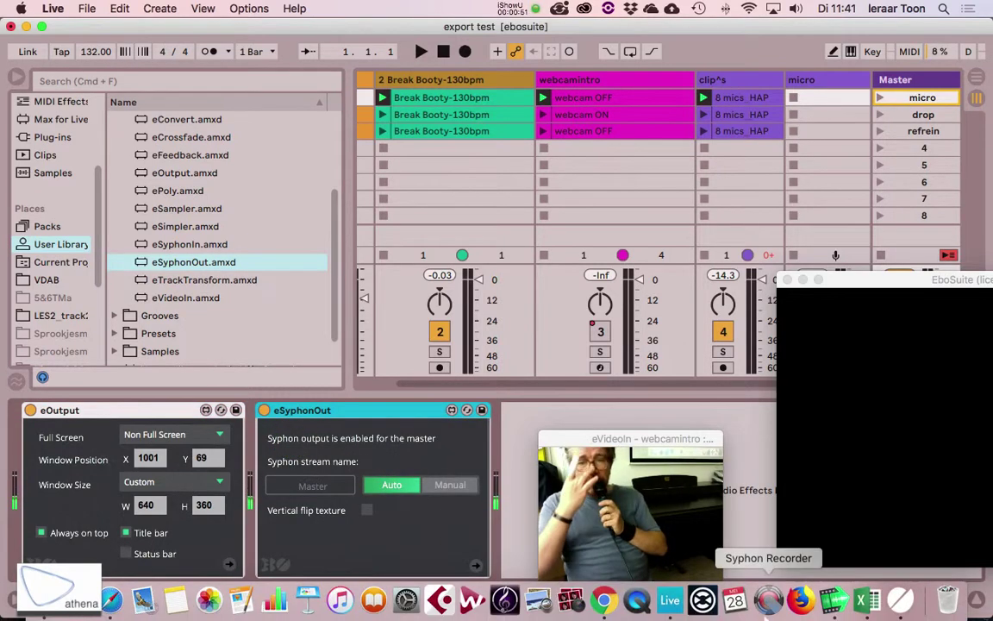
{"action": "left_click", "coordinate": [770, 602]}
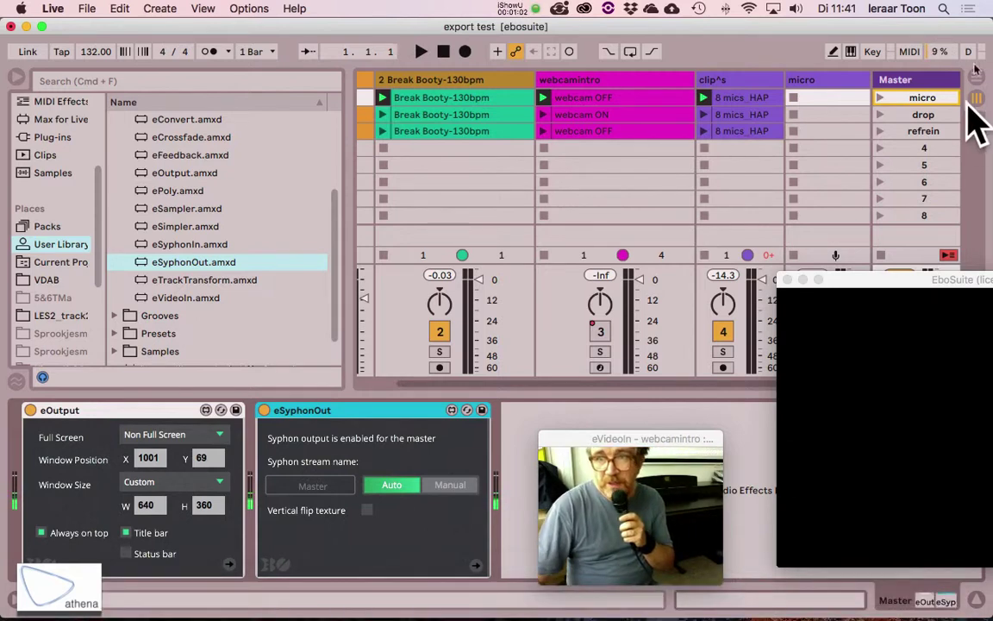
{"action": "left_click", "coordinate": [944, 13]}
{"action": "type", "text": "syp"}
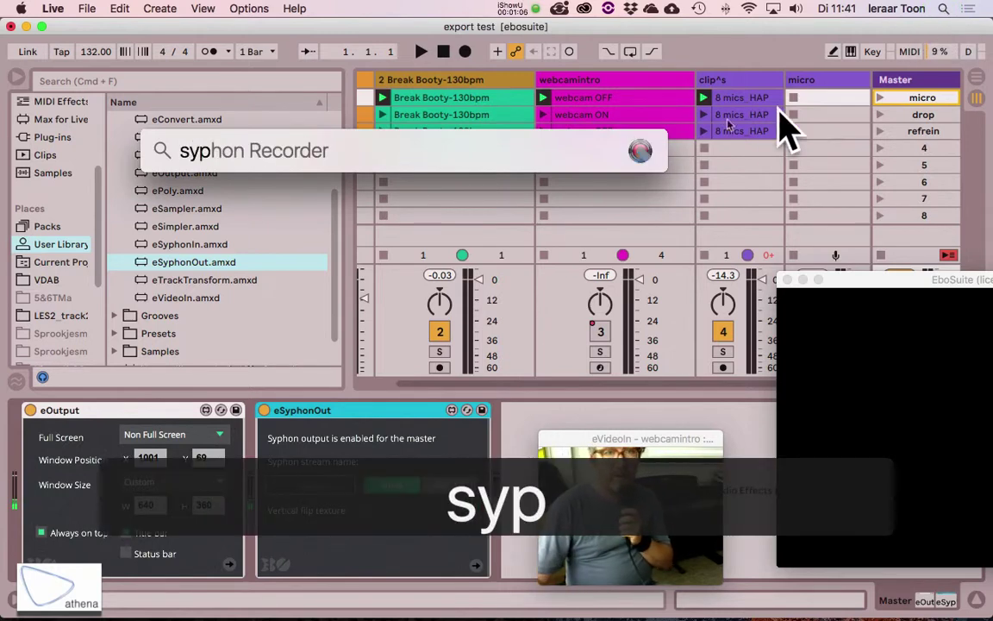
{"action": "key", "text": "Return"}
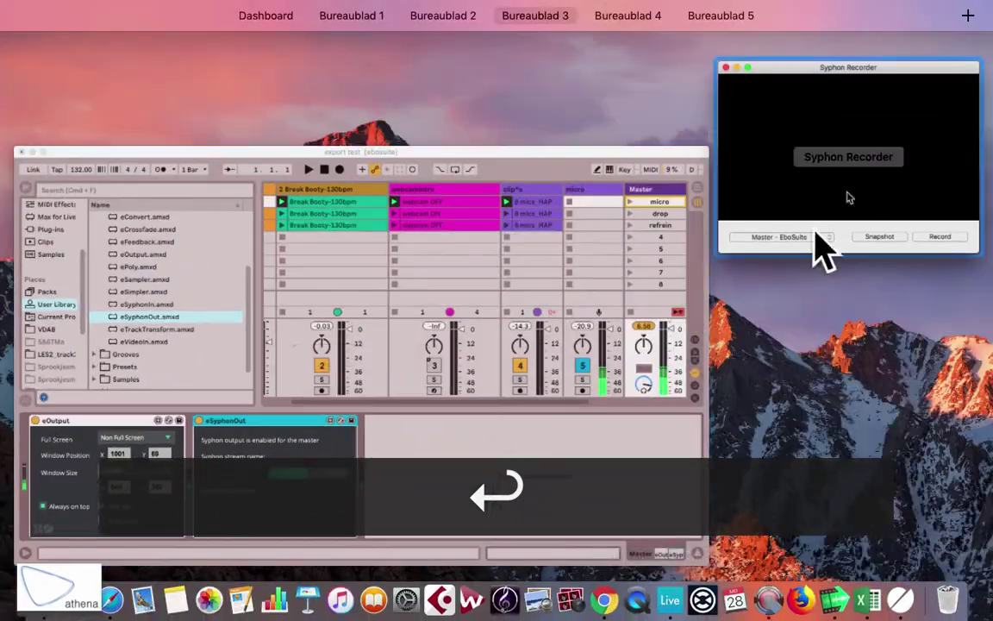
{"action": "left_click", "coordinate": [842, 192]}
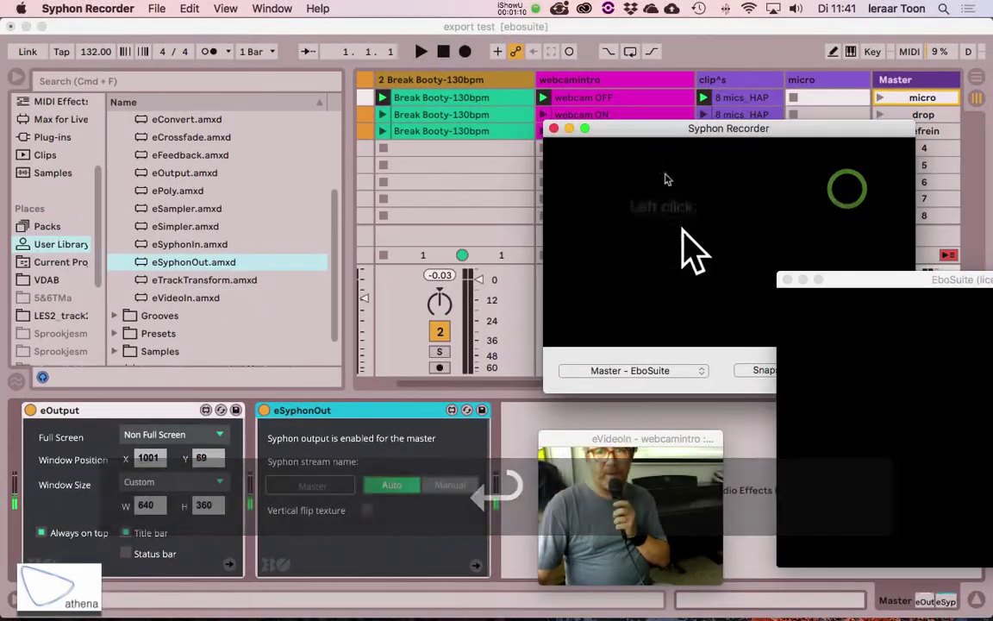
Choose Master - EboSuite as the Syphon Recorder source and move the recorder window over Live's browser.
{"action": "left_click_drag", "start_coordinate": [678, 136], "coordinate": [487, 107]}
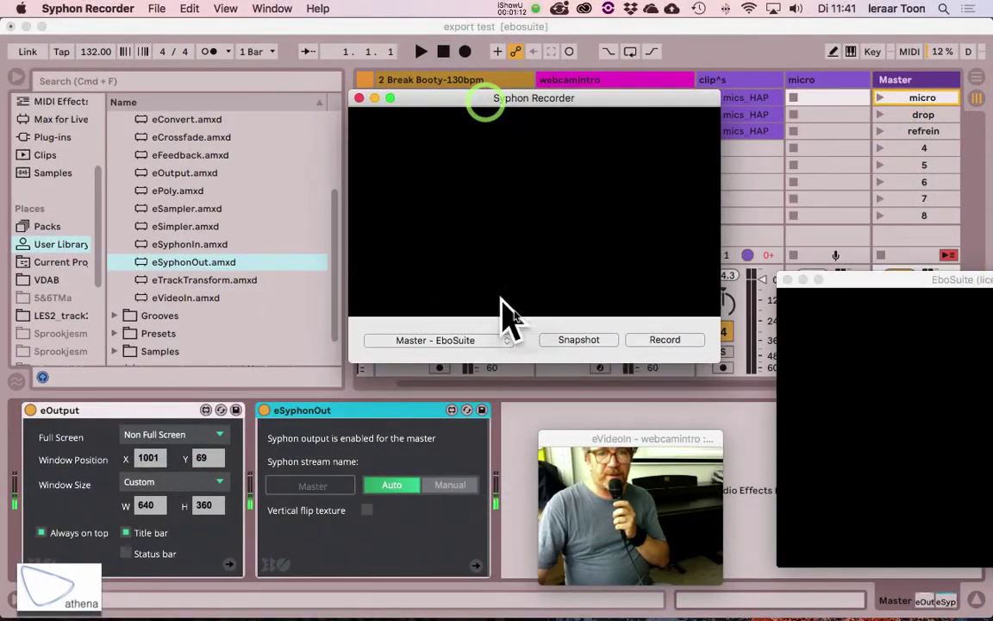
{"action": "left_click", "coordinate": [470, 342]}
{"action": "left_click", "coordinate": [472, 241]}
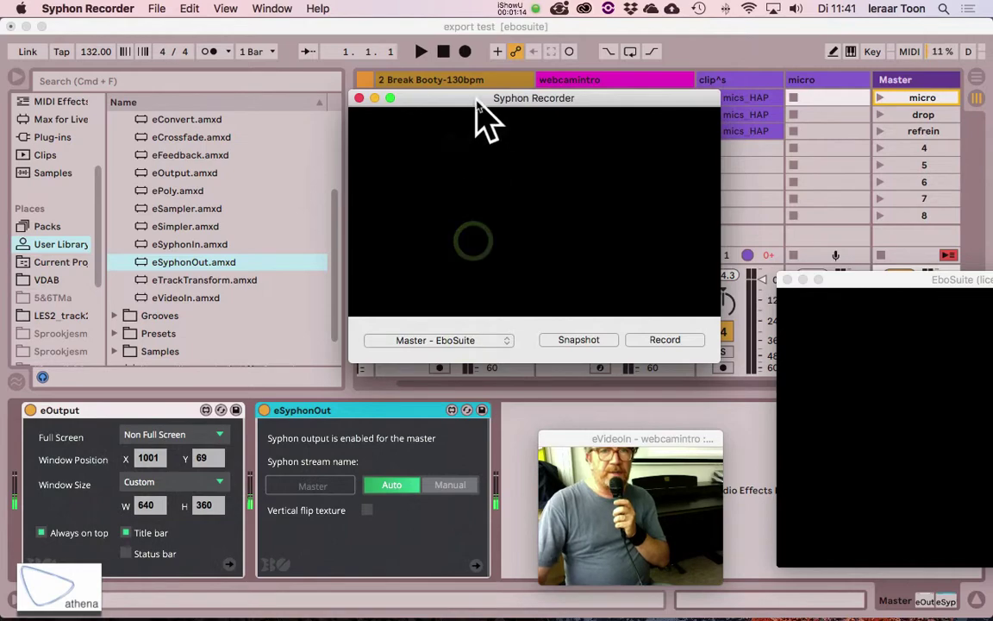
{"action": "left_click_drag", "start_coordinate": [476, 101], "coordinate": [159, 77]}
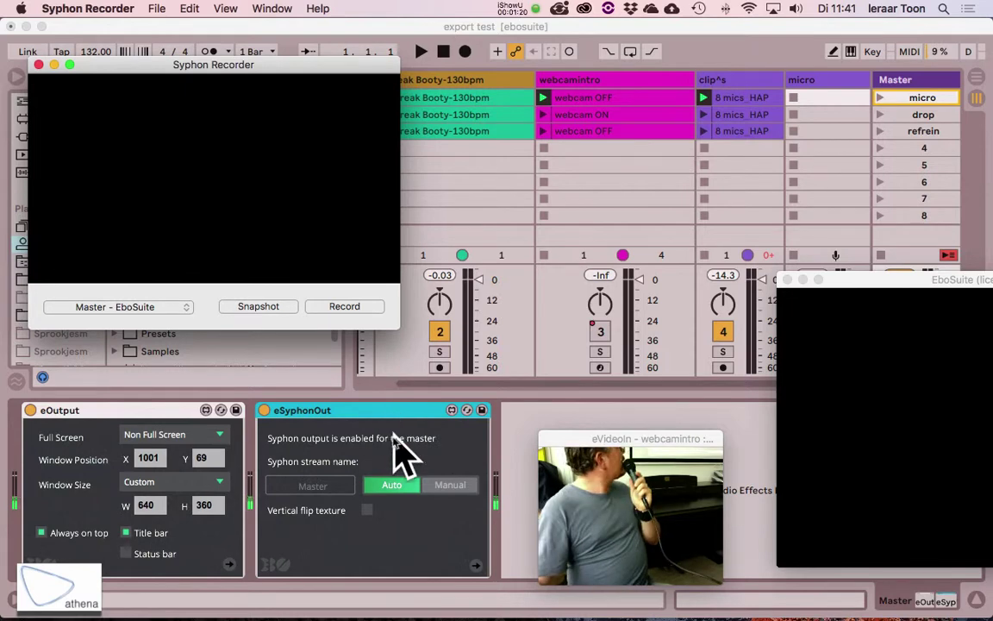
{"action": "left_click", "coordinate": [181, 86]}
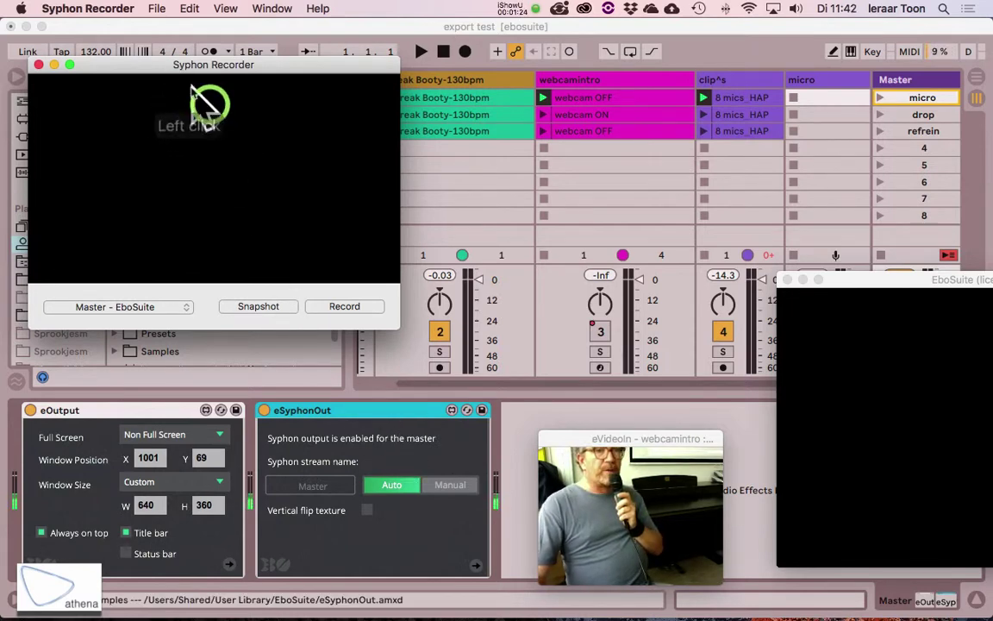
{"action": "left_click", "coordinate": [188, 88]}
Move the EboSuite output window fully into view beside Syphon Recorder and launch the micro scene in Live.
{"action": "left_click", "coordinate": [905, 278]}
{"action": "left_click_drag", "start_coordinate": [924, 279], "coordinate": [665, 266]}
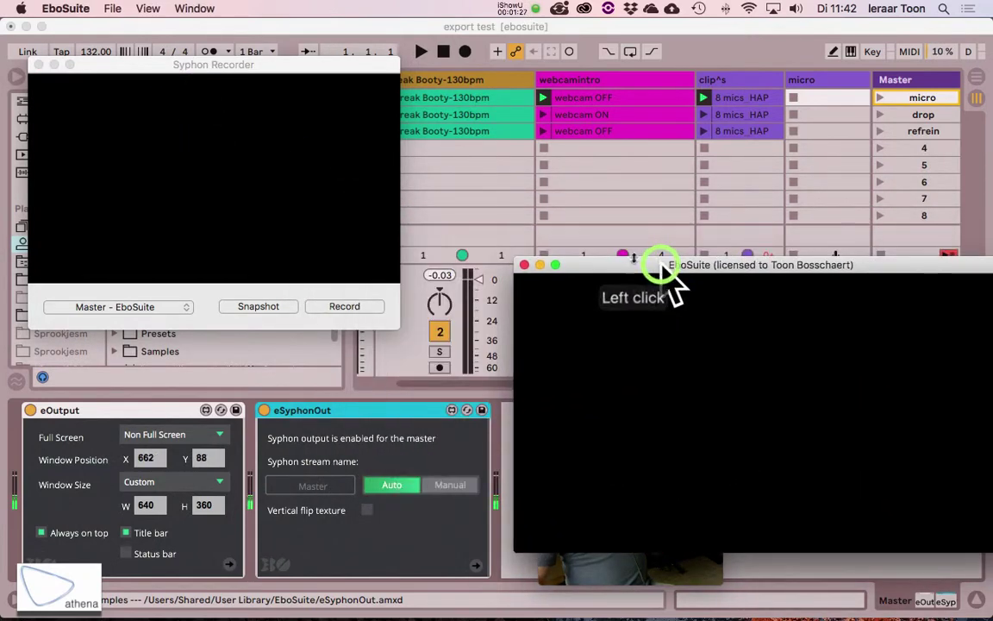
{"action": "left_click", "coordinate": [881, 98]}
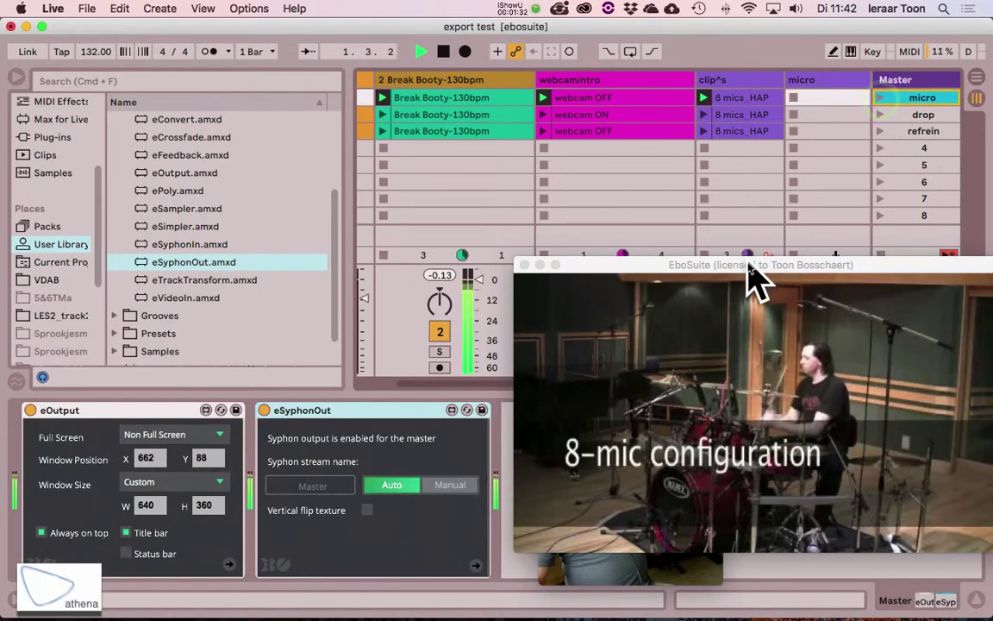
Bring Syphon Recorder to the front and arrange its window side by side with the EboSuite output window.
{"action": "left_click_drag", "start_coordinate": [755, 281], "coordinate": [275, 96]}
{"action": "mouse_move", "coordinate": [734, 614]}
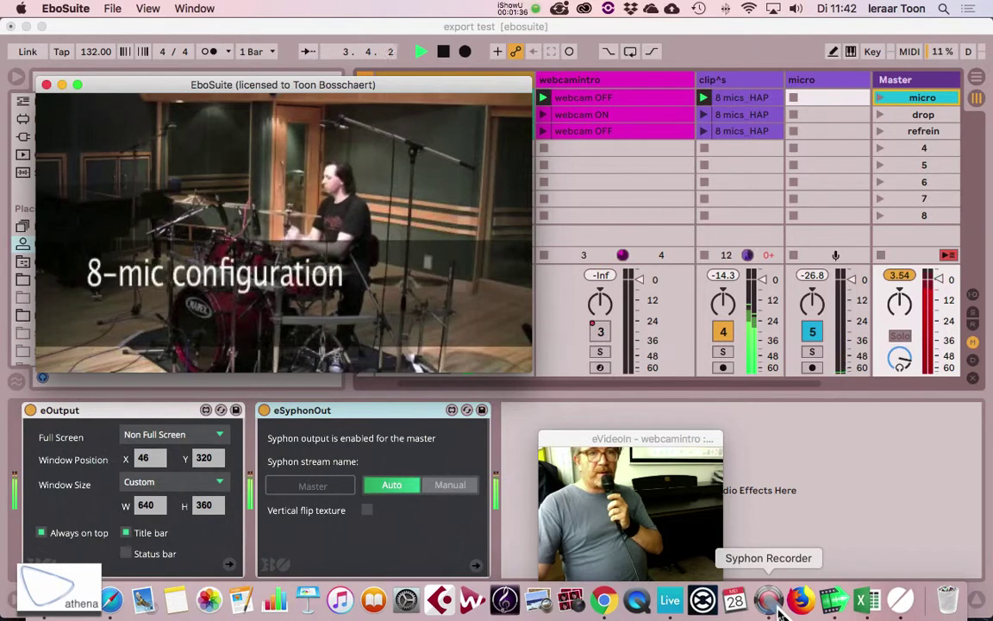
{"action": "left_click", "coordinate": [772, 604]}
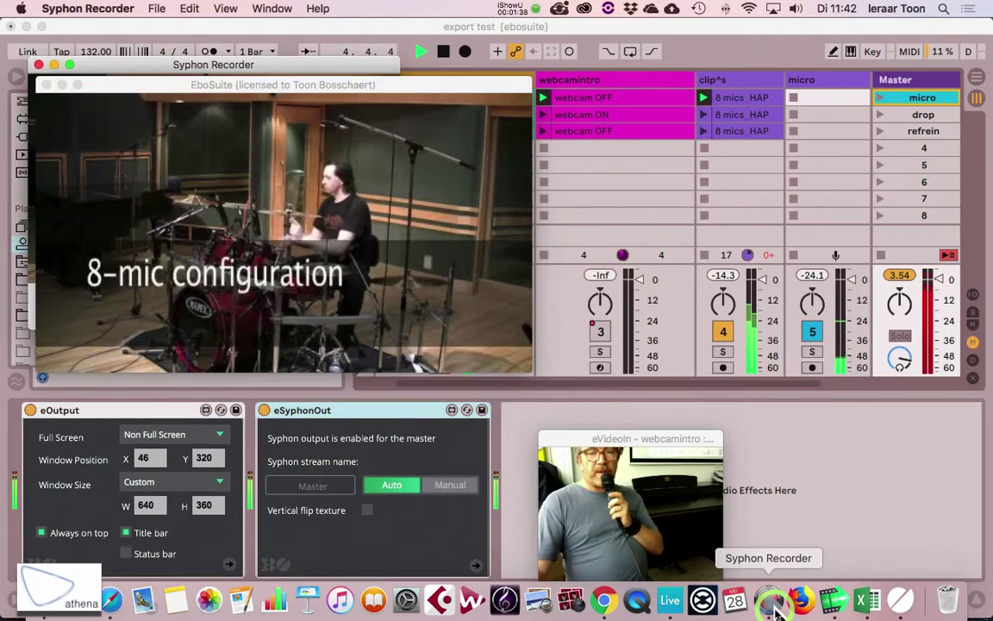
{"action": "left_click", "coordinate": [902, 606]}
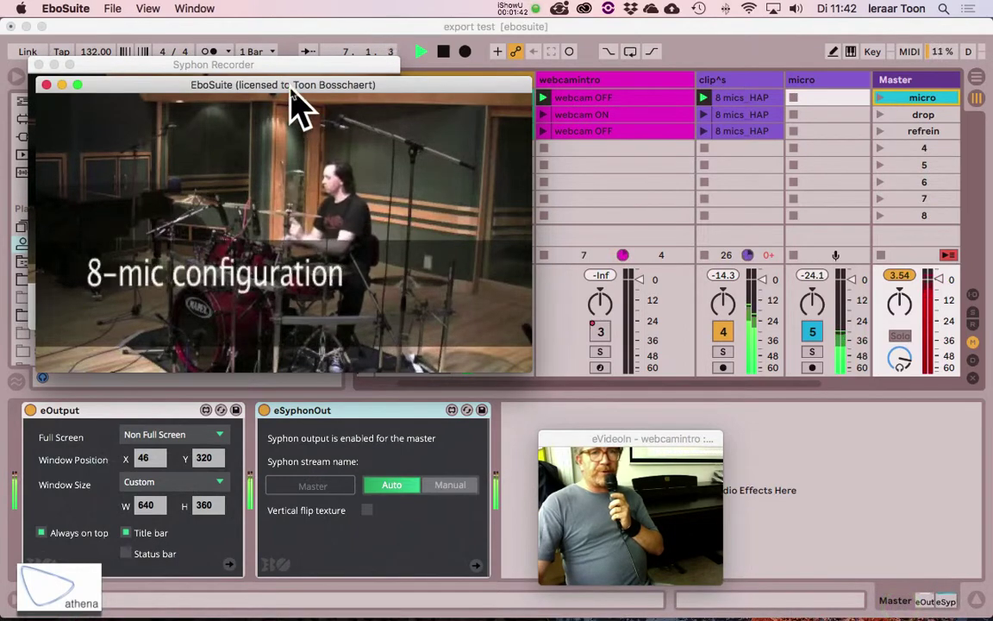
{"action": "left_click_drag", "start_coordinate": [292, 95], "coordinate": [658, 210]}
{"action": "left_click_drag", "start_coordinate": [289, 69], "coordinate": [292, 91]}
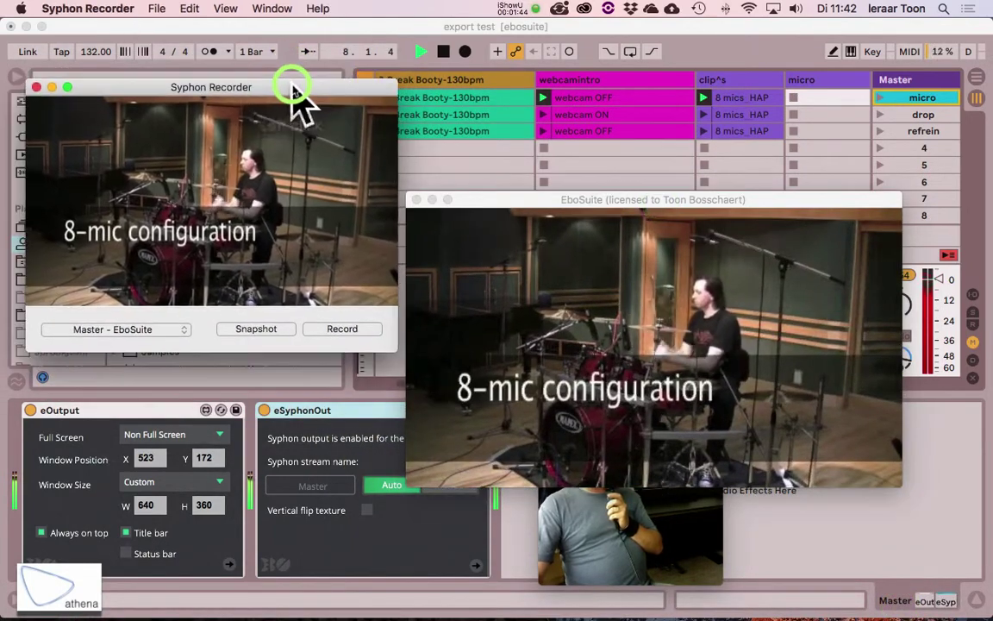
{"action": "left_click_drag", "start_coordinate": [515, 199], "coordinate": [535, 160]}
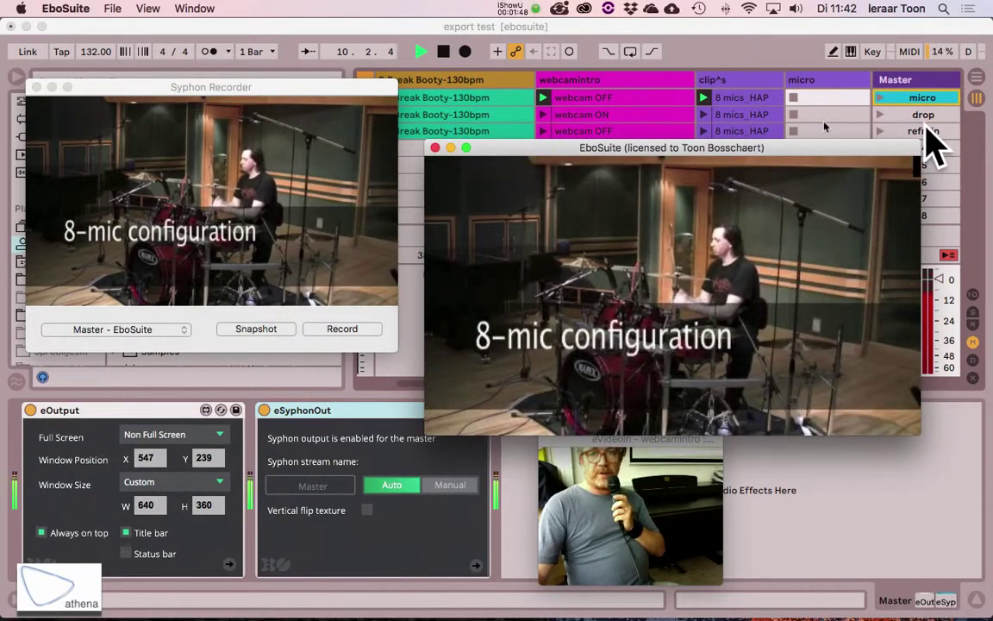
Launch the drop scene and the refrein scene one after the other, and stop playback.
{"action": "left_click", "coordinate": [880, 121]}
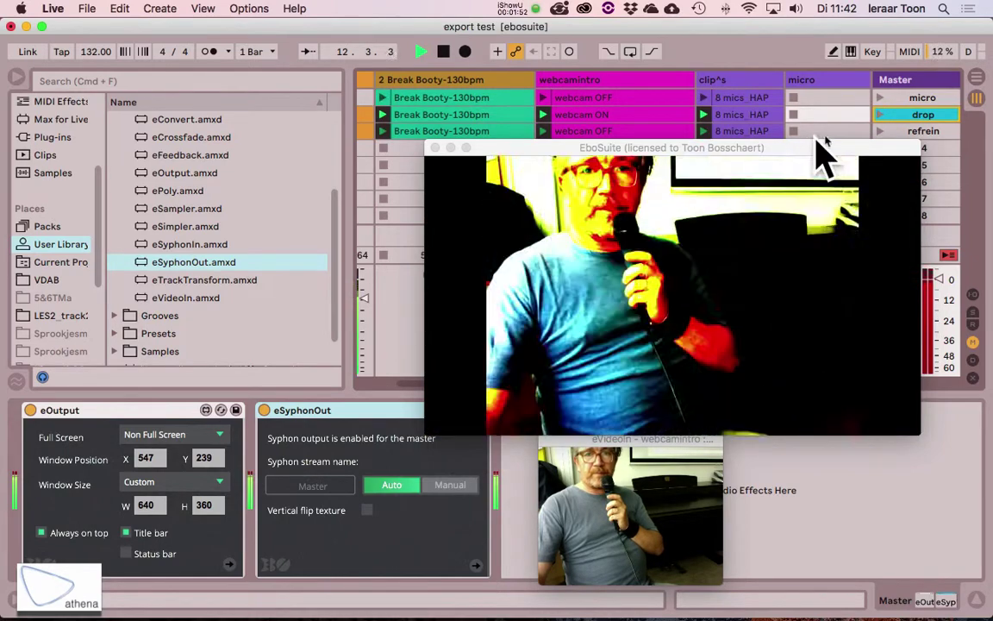
{"action": "left_click", "coordinate": [881, 131]}
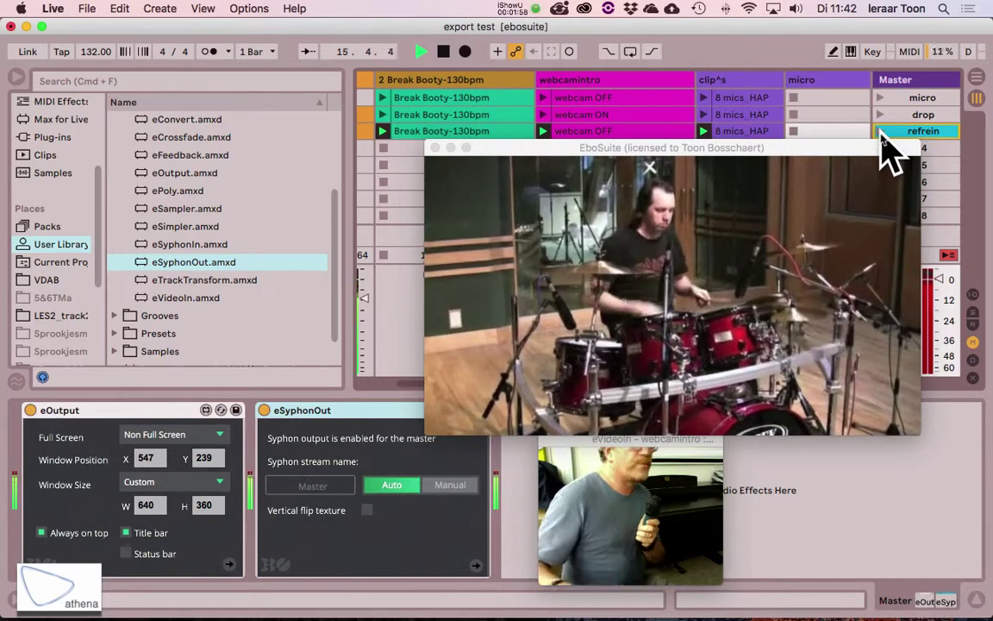
{"action": "scroll", "coordinate": [888, 151], "scroll_direction": "right", "scroll_amount": 2}
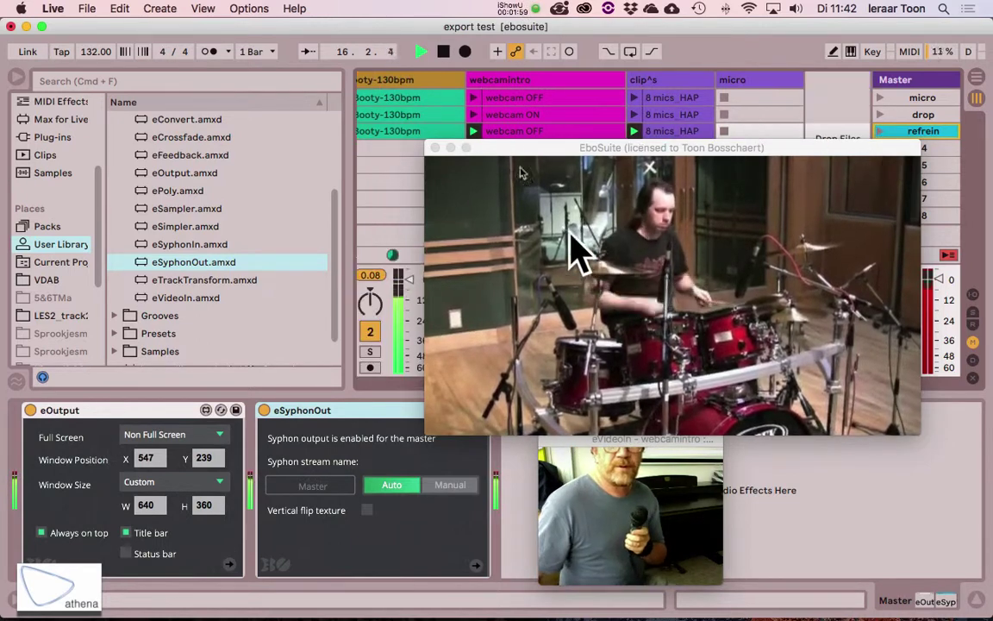
{"action": "left_click", "coordinate": [443, 53]}
{"action": "left_click", "coordinate": [443, 52]}
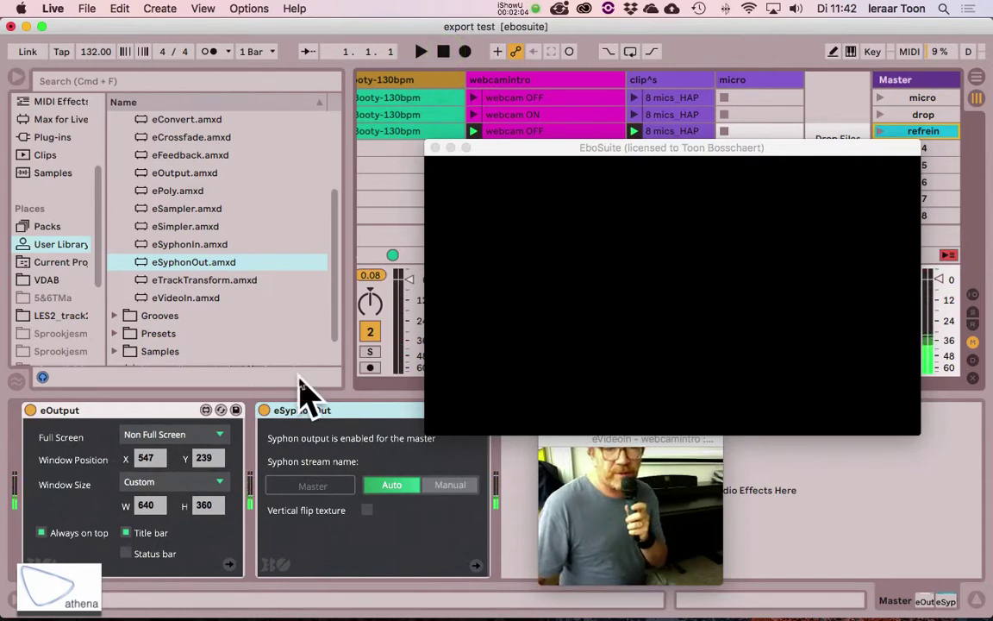
Move the EboSuite output window lower, clear of the clip slots, and switch to Syphon Recorder.
{"action": "right_click", "coordinate": [642, 252]}
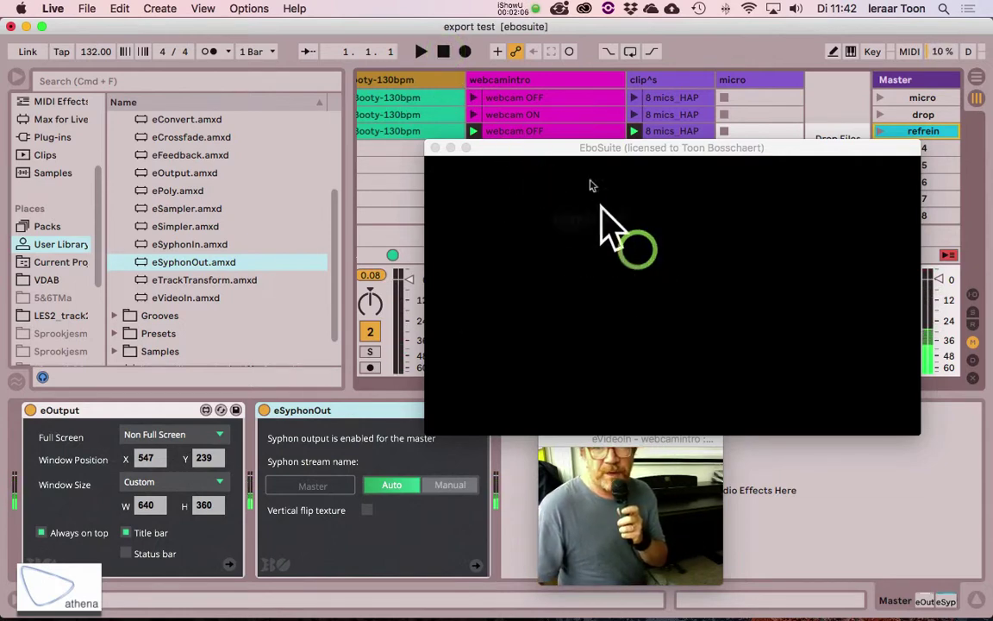
{"action": "left_click_drag", "start_coordinate": [571, 155], "coordinate": [588, 239]}
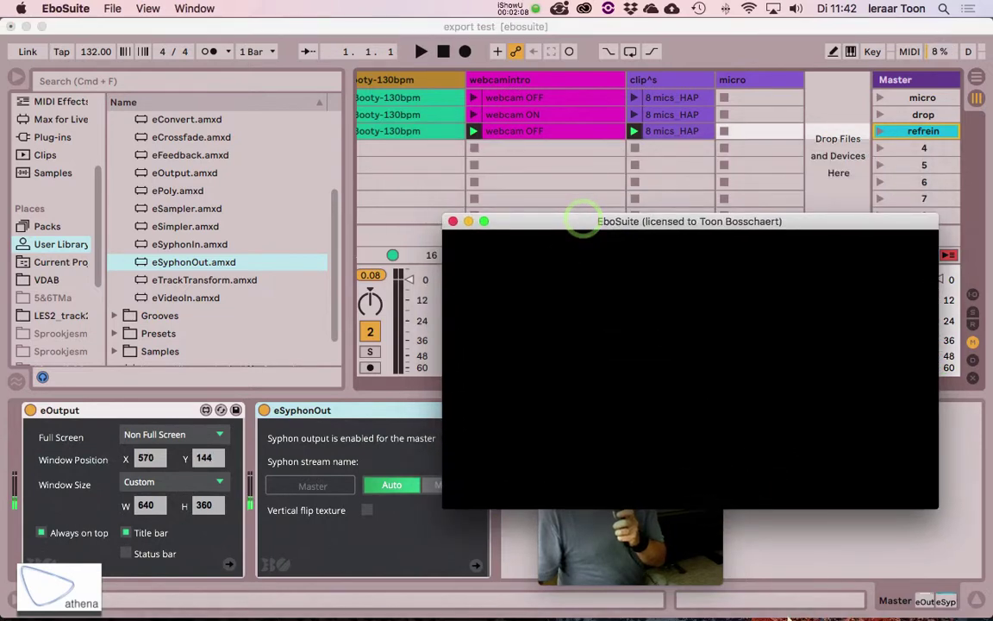
{"action": "left_click", "coordinate": [767, 601]}
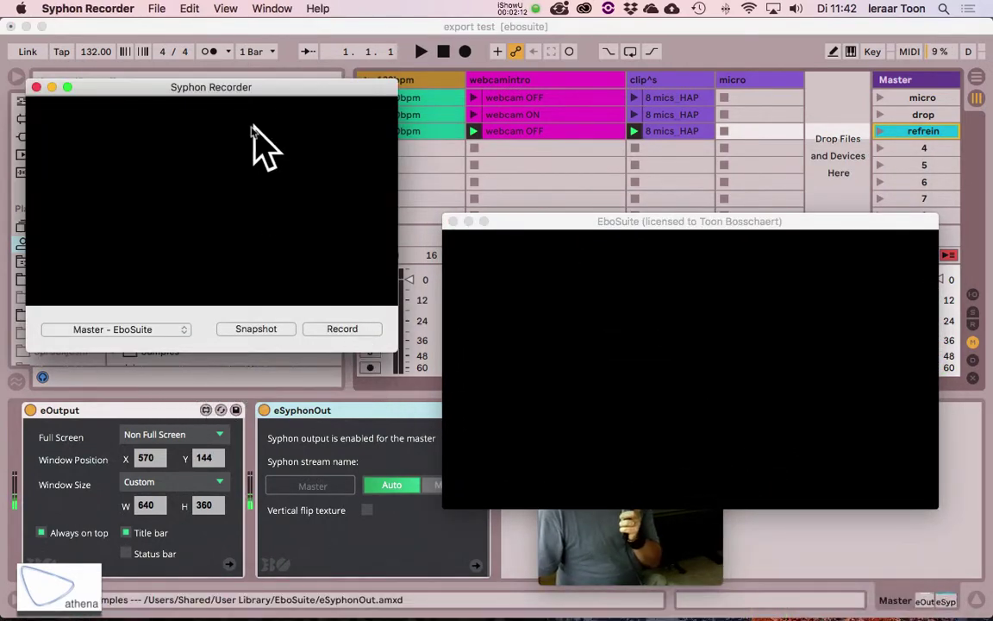
Move the Syphon Recorder window down out of the way and bring Ableton Live to the front.
{"action": "left_click_drag", "start_coordinate": [268, 88], "coordinate": [722, 382]}
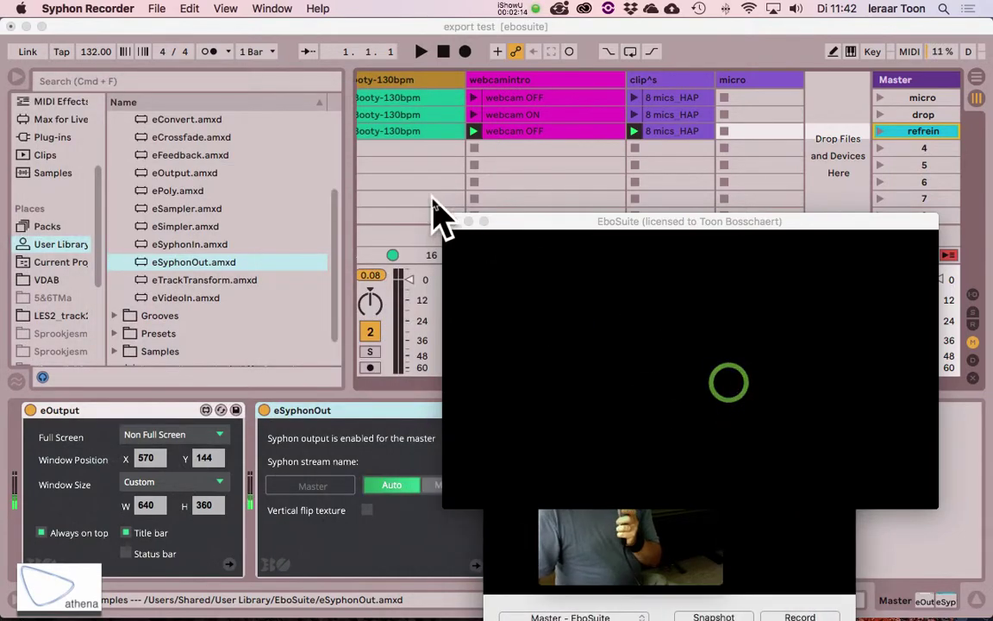
{"action": "key", "text": "Tab"}
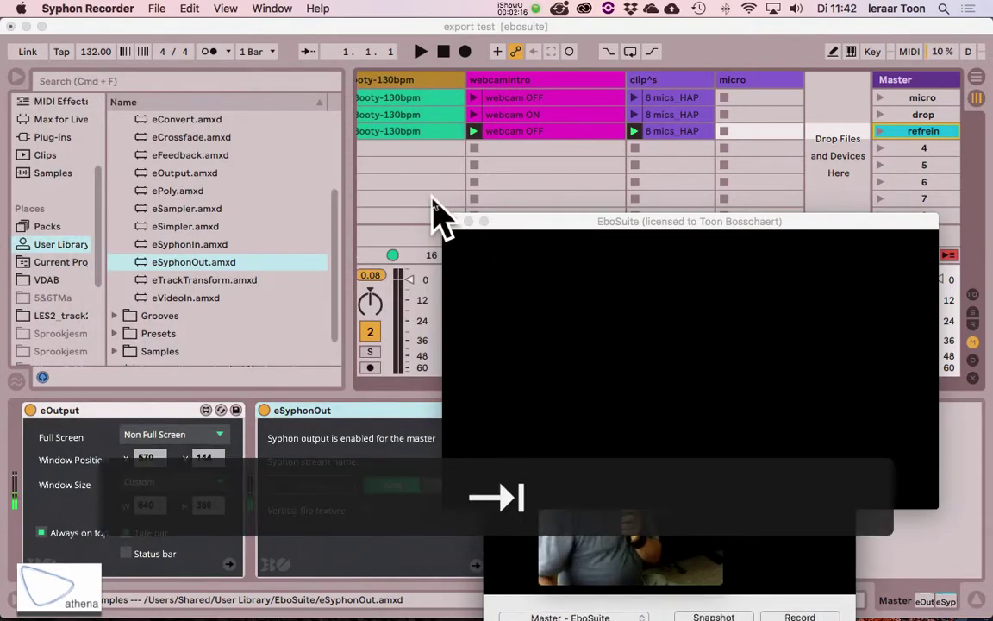
{"action": "left_click", "coordinate": [274, 171]}
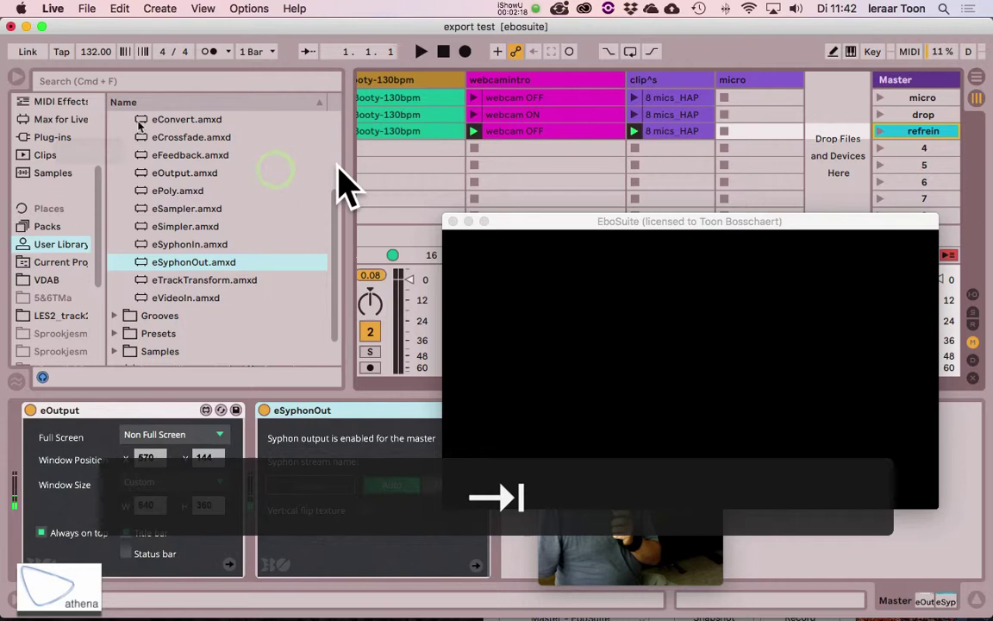
Show the Arrangement View with the browser hidden, and move the EboSuite output window clear of the tracks.
{"action": "left_click", "coordinate": [17, 79]}
{"action": "key", "text": "Tab"}
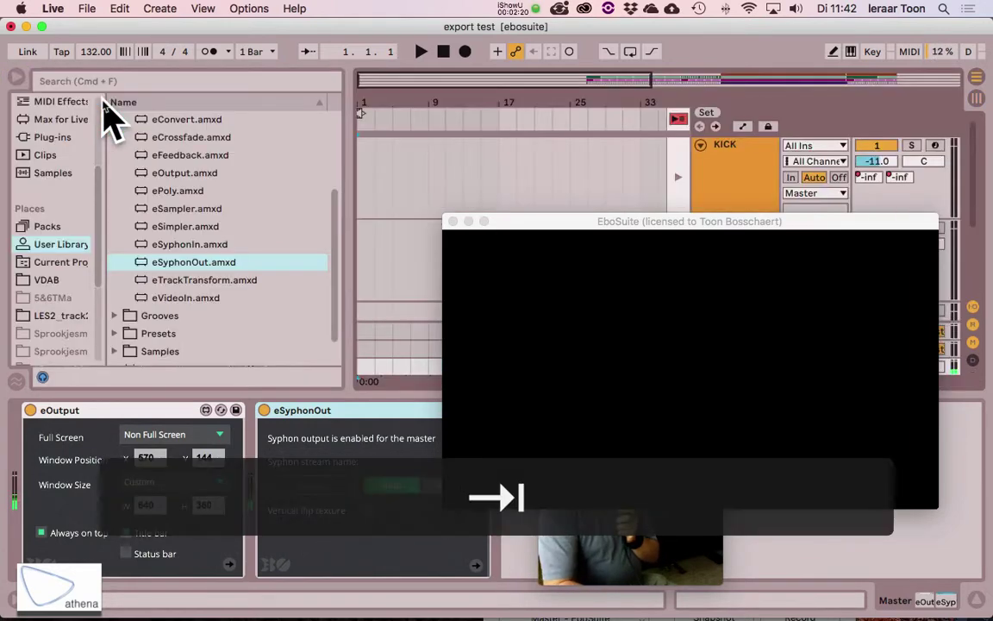
{"action": "left_click", "coordinate": [17, 81]}
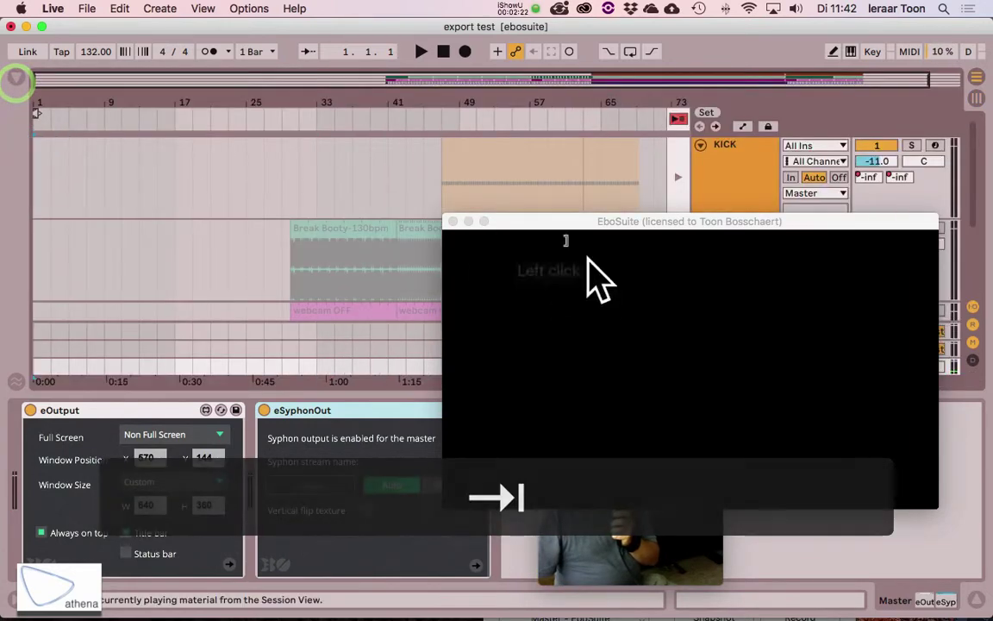
{"action": "left_click_drag", "start_coordinate": [543, 222], "coordinate": [782, 381]}
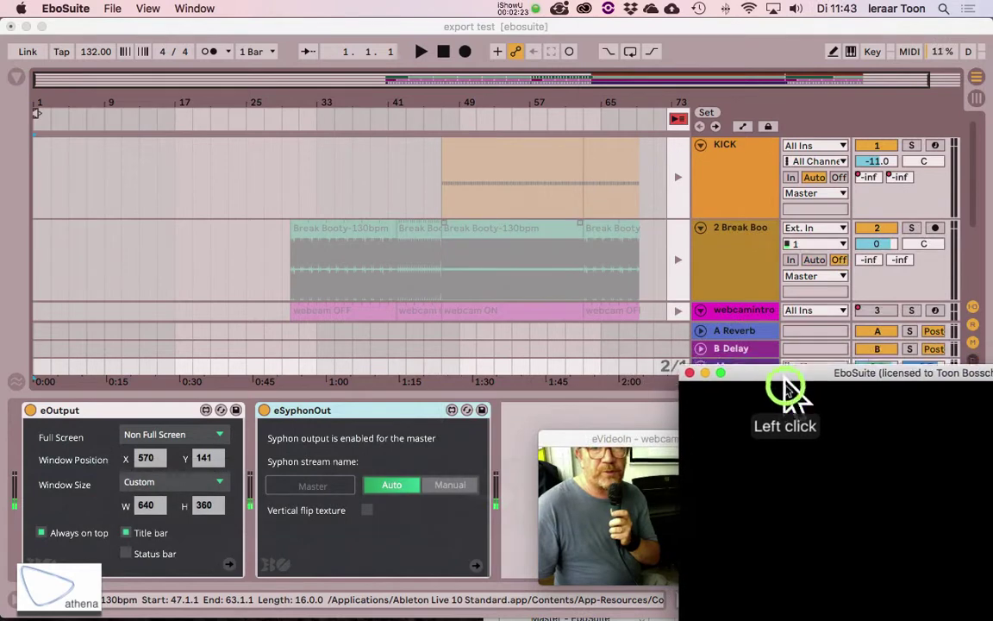
{"action": "left_click", "coordinate": [472, 93]}
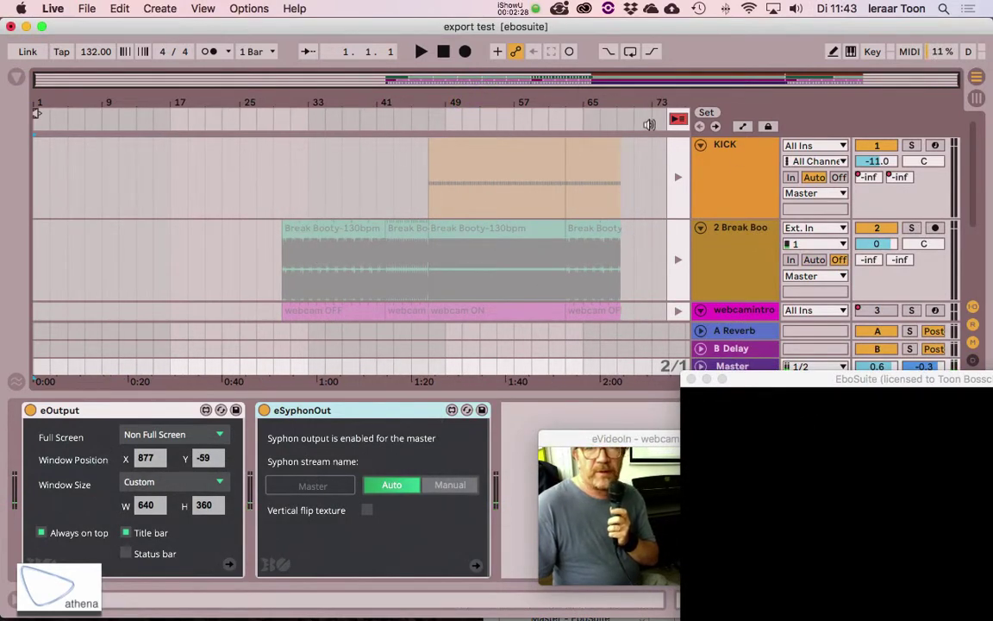
Return all tracks to arrangement playback, cut every clip from the arrangement, and reset the song position to the start.
{"action": "left_click", "coordinate": [678, 121]}
{"action": "left_click", "coordinate": [507, 223]}
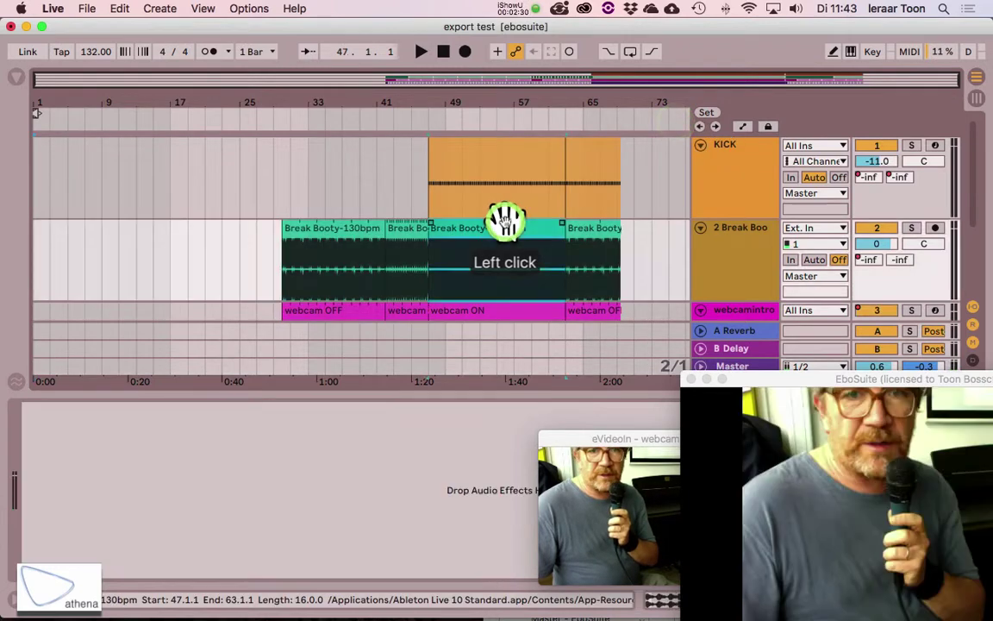
{"action": "key", "text": "super+a"}
{"action": "key", "text": "super+x"}
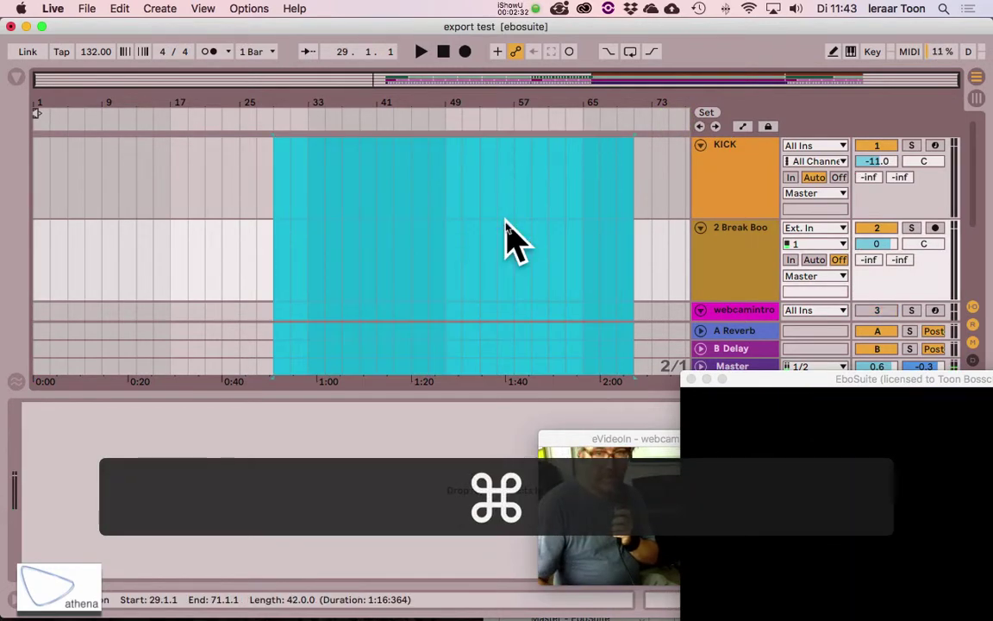
{"action": "left_click", "coordinate": [443, 51]}
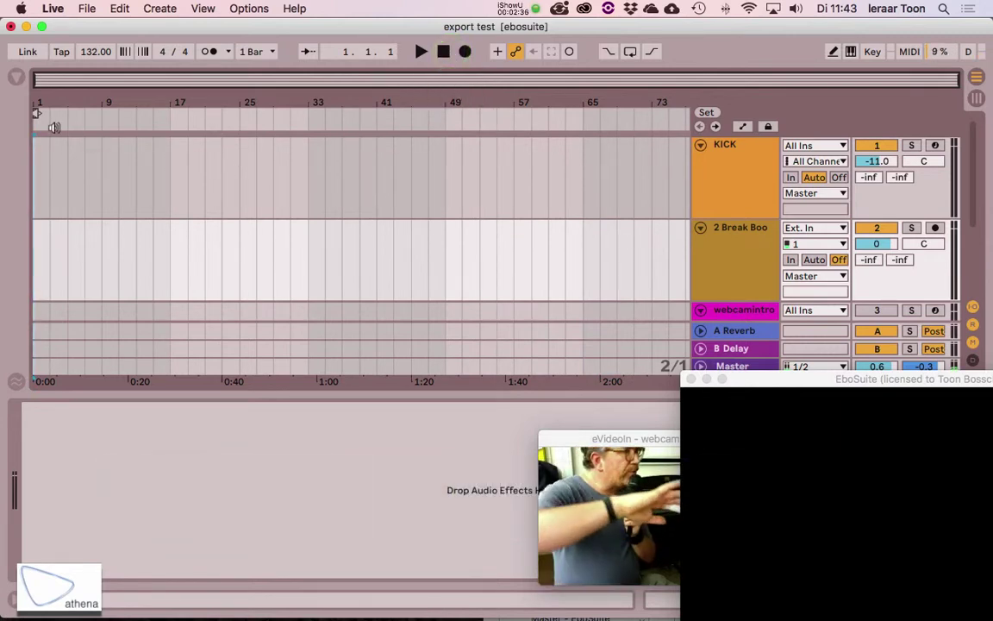
Switch to the Session View and start playback with arrangement recording enabled.
{"action": "key", "text": "Tab"}
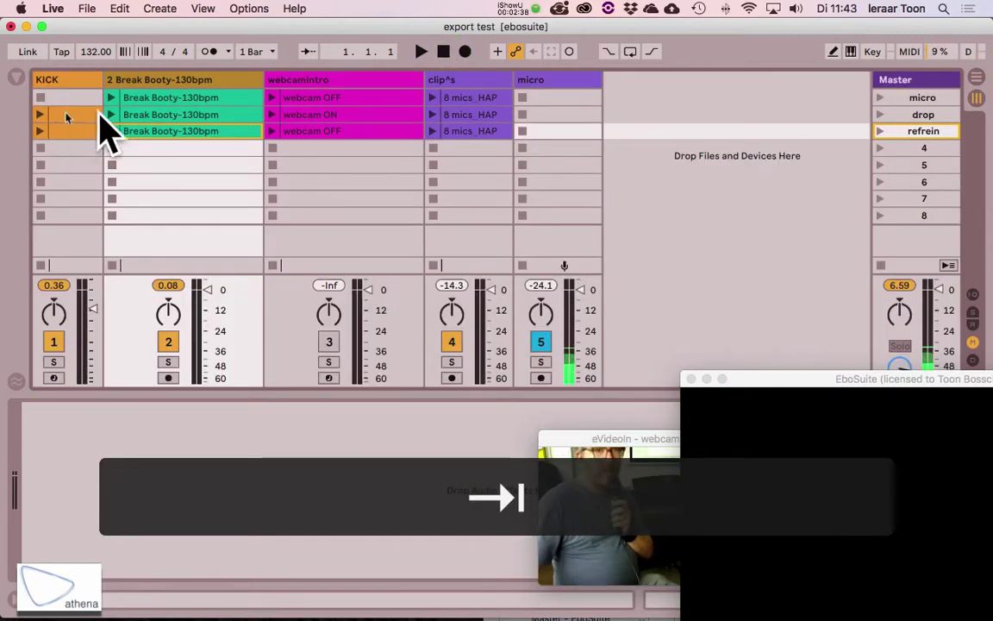
{"action": "key", "text": "Tab"}
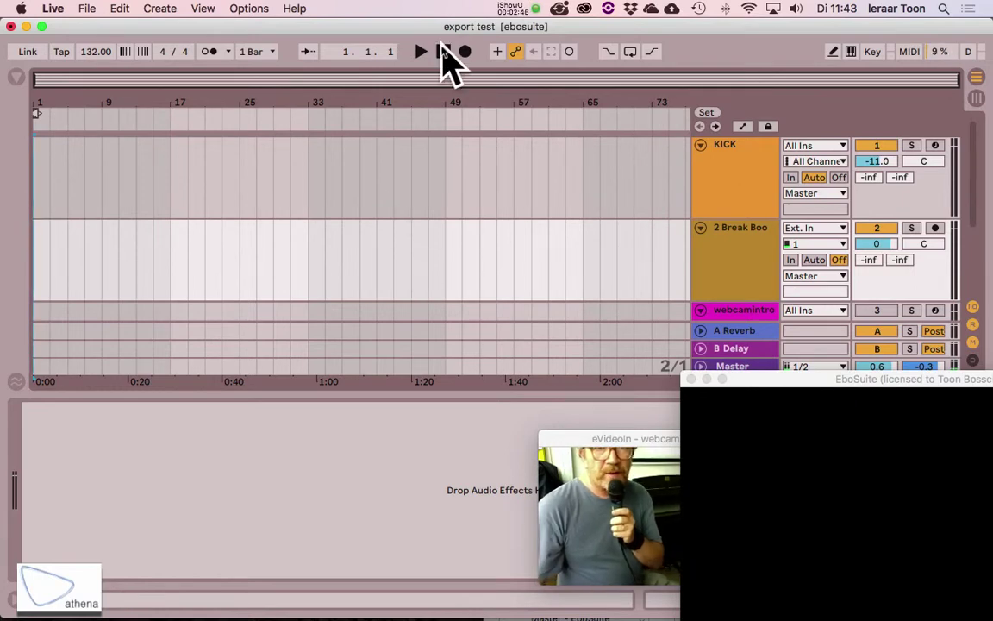
{"action": "key", "text": "Tab"}
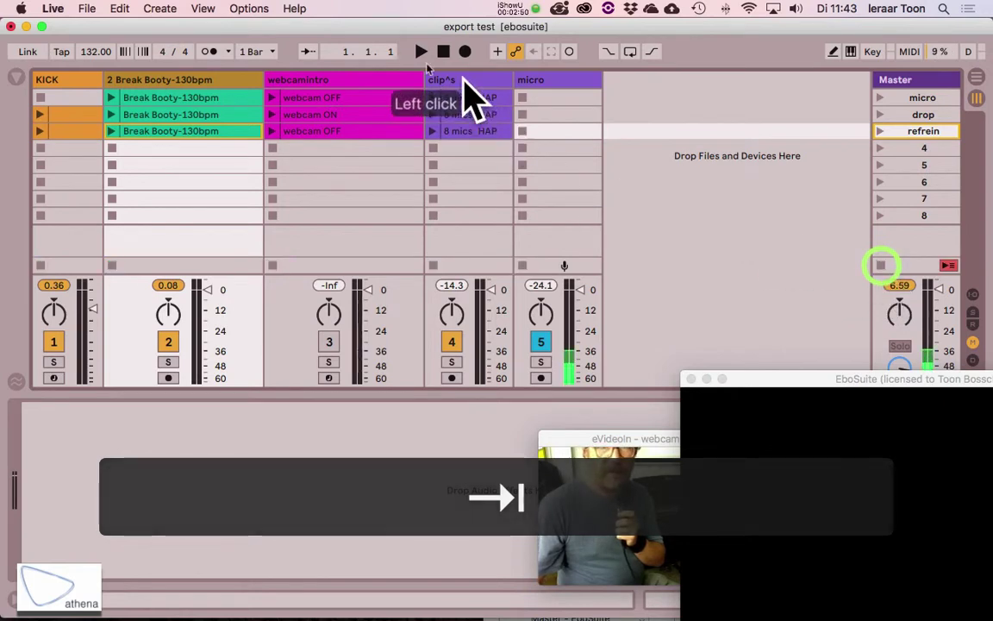
{"action": "right_click", "coordinate": [421, 52]}
{"action": "left_click", "coordinate": [423, 54]}
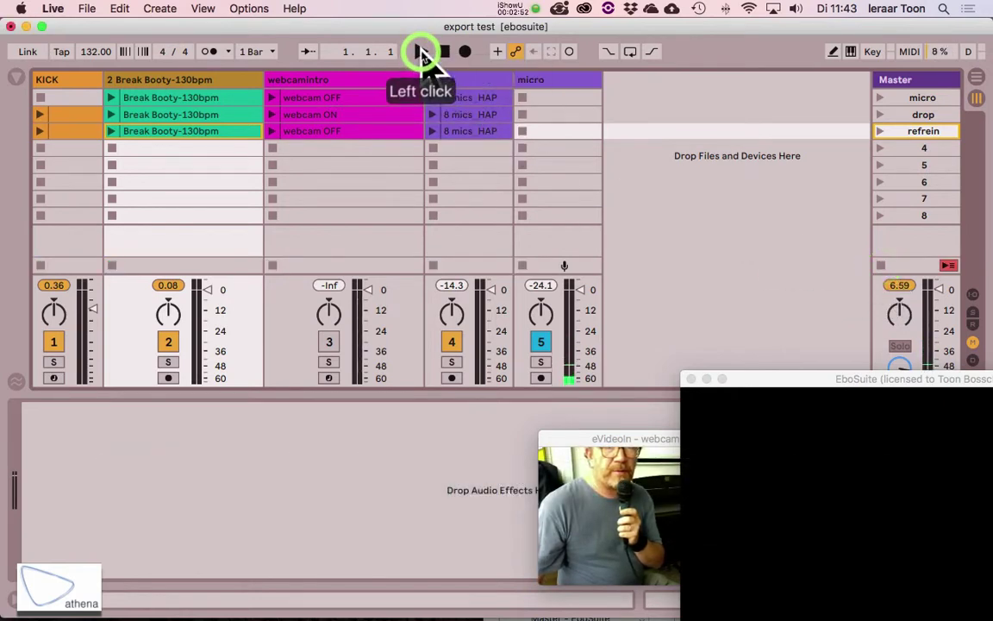
{"action": "left_click", "coordinate": [467, 53]}
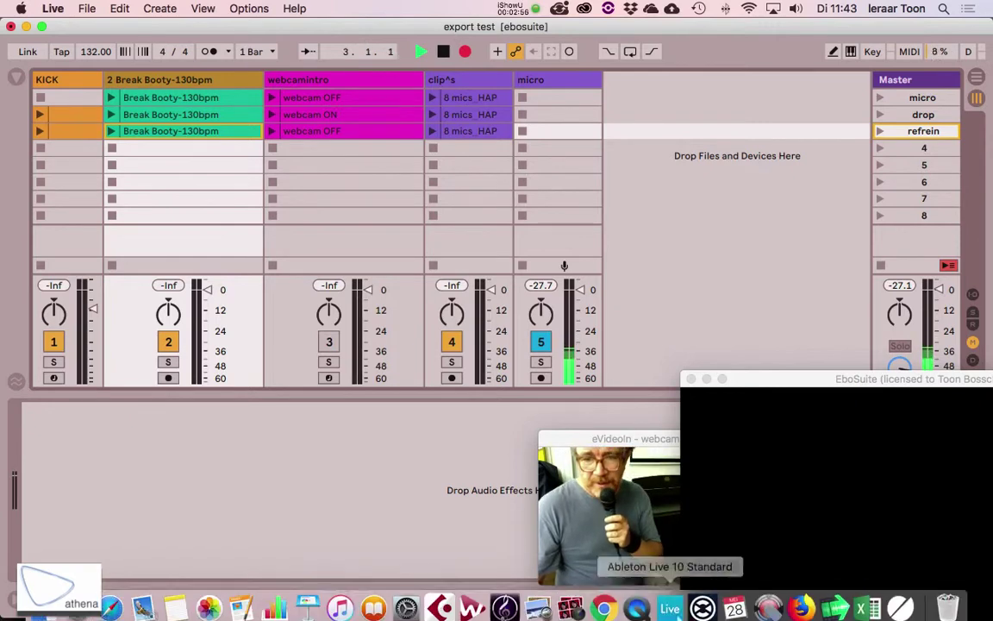
Switch to Syphon Recorder, start recording the Master - EboSuite stream, and move its window away from the clip slots.
{"action": "left_click", "coordinate": [772, 603]}
{"action": "left_click_drag", "start_coordinate": [579, 414], "coordinate": [314, 131]}
{"action": "left_click", "coordinate": [569, 353]}
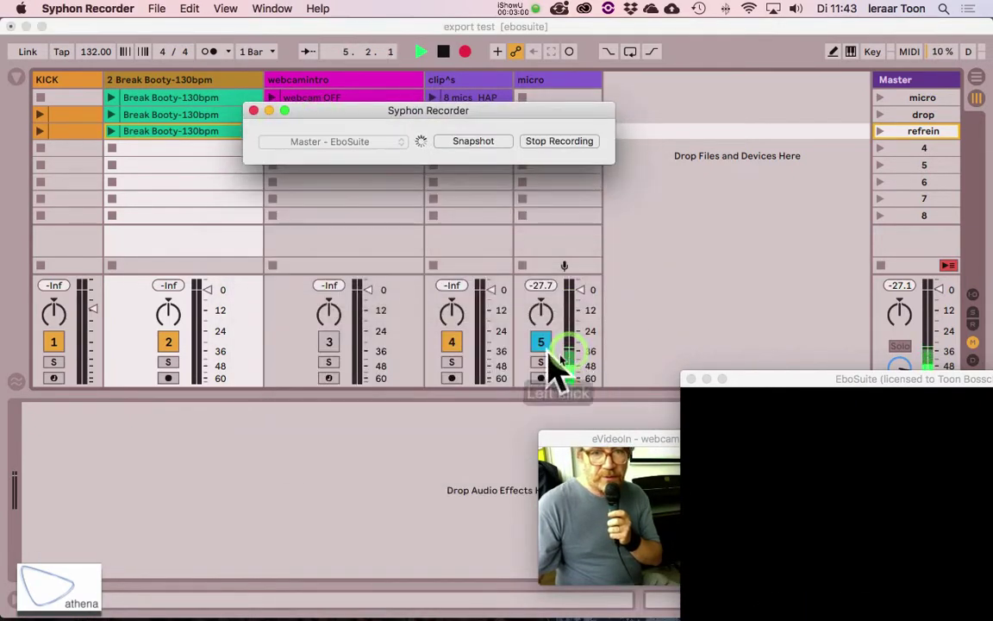
{"action": "left_click_drag", "start_coordinate": [376, 119], "coordinate": [812, 278]}
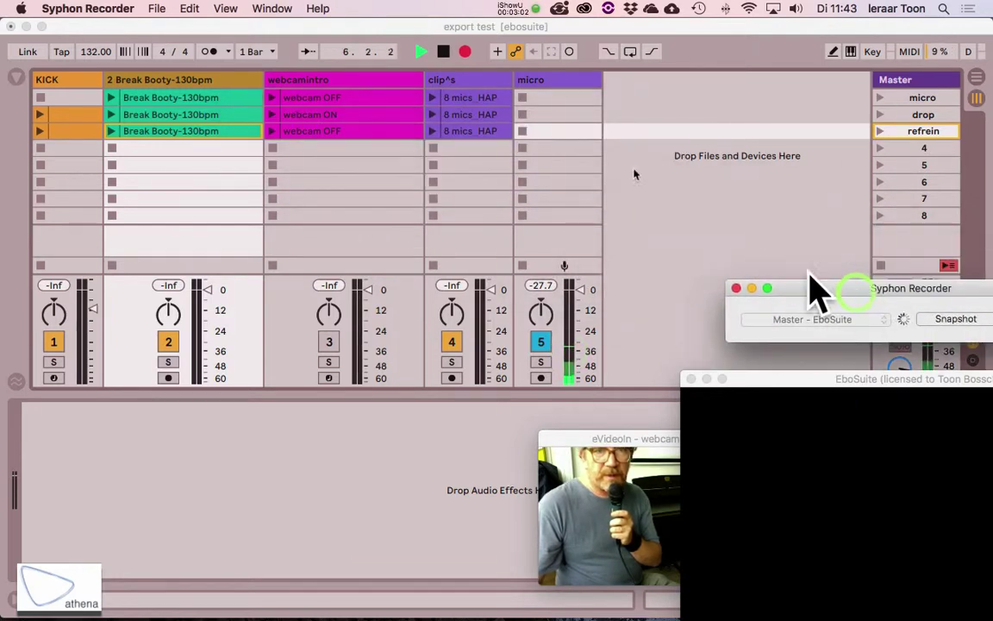
Switch back to Live, glance at the Arrangement View, and launch the micro scene from the Session View.
{"action": "key", "text": "Tab"}
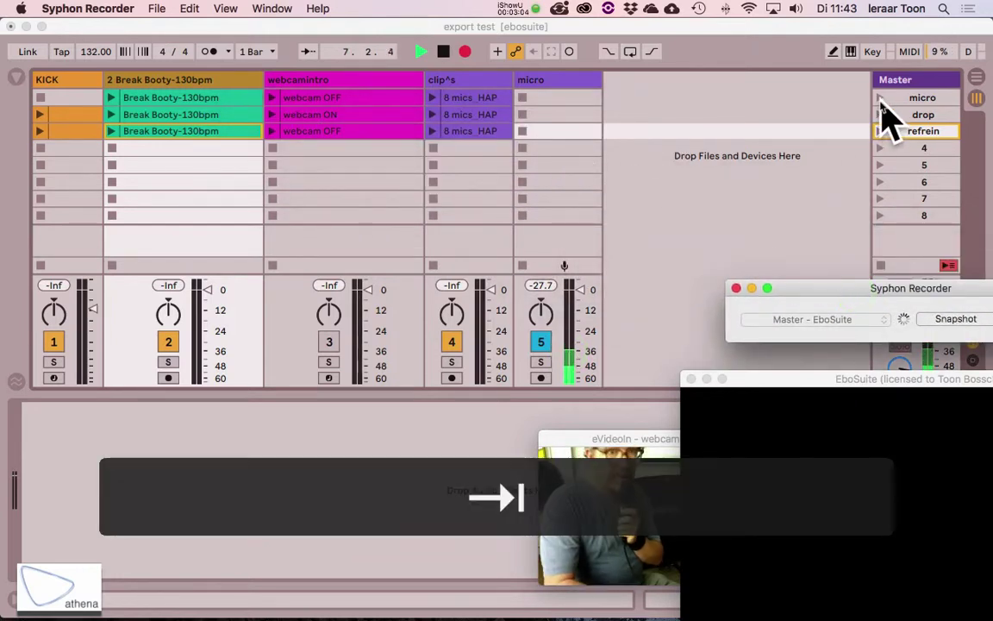
{"action": "left_click", "coordinate": [649, 158]}
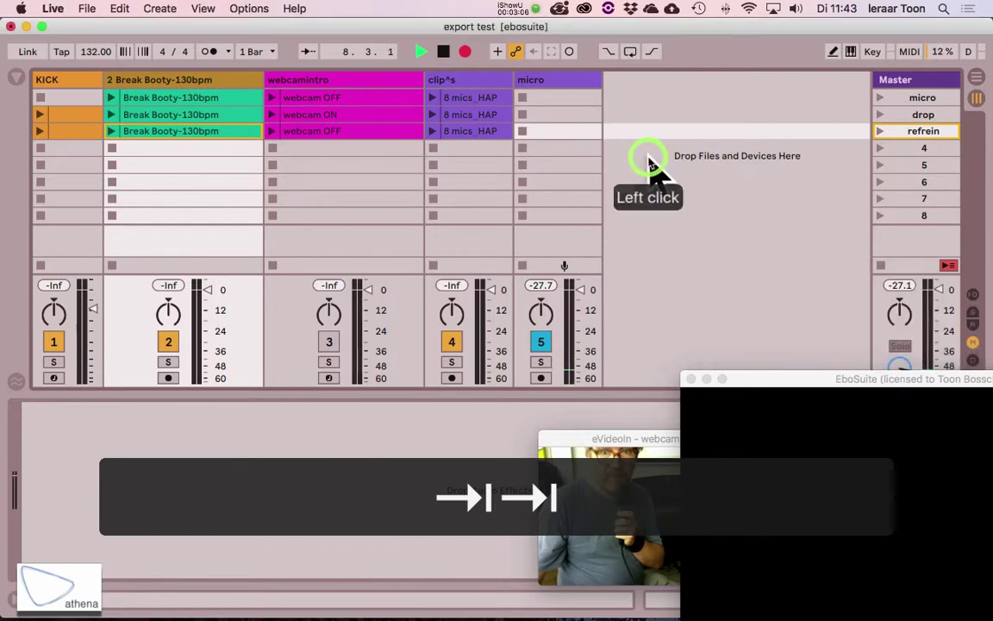
{"action": "key", "text": "Tab"}
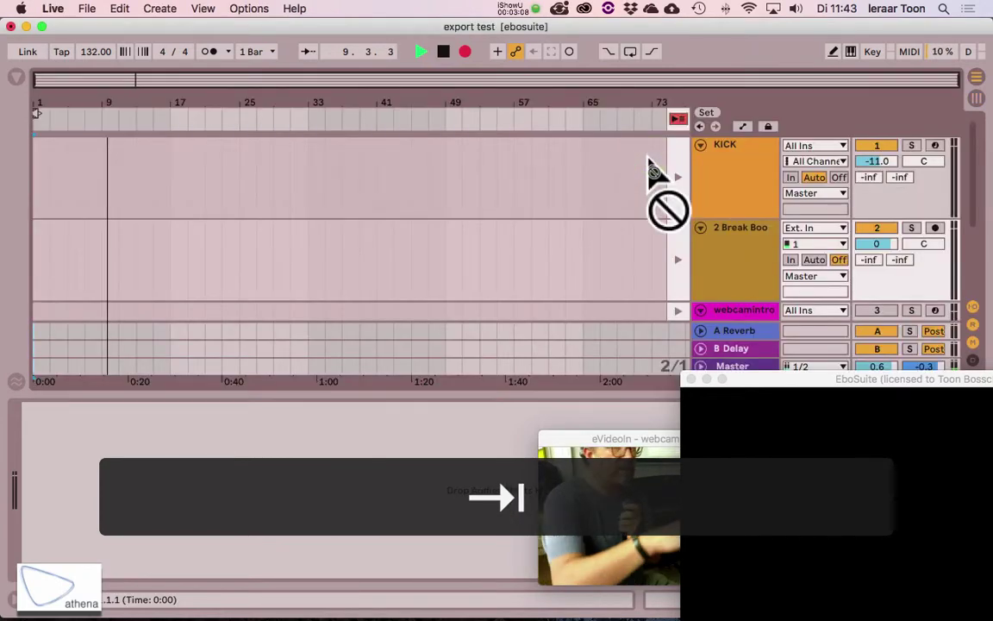
{"action": "key", "text": "Tab"}
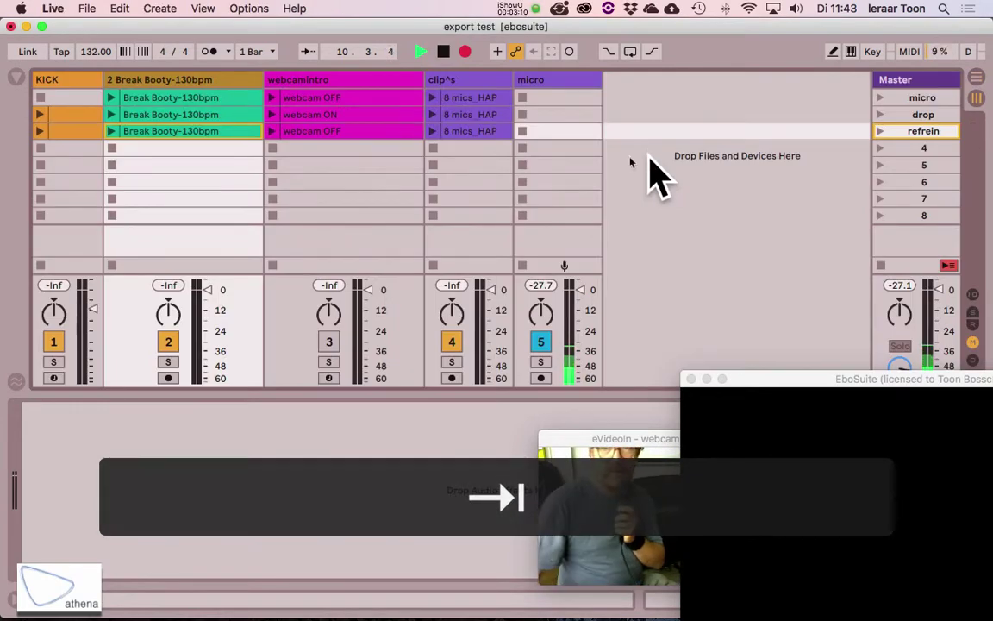
{"action": "left_click", "coordinate": [881, 97]}
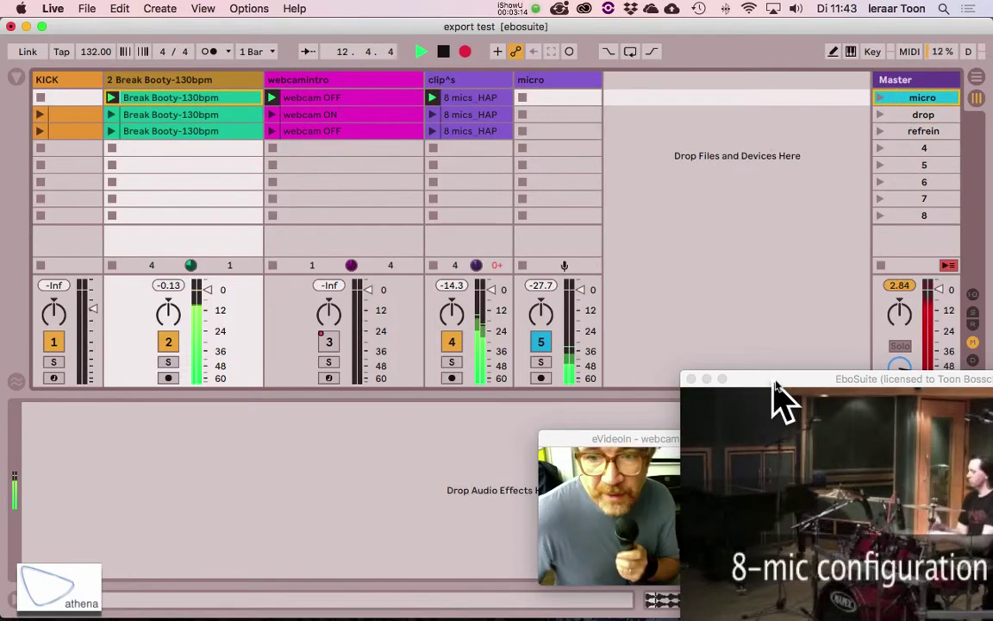
Check the micro scene's recording in the Arrangement View, with the EboSuite output window moved clear of the recorded clips.
{"action": "left_click_drag", "start_coordinate": [776, 384], "coordinate": [340, 145]}
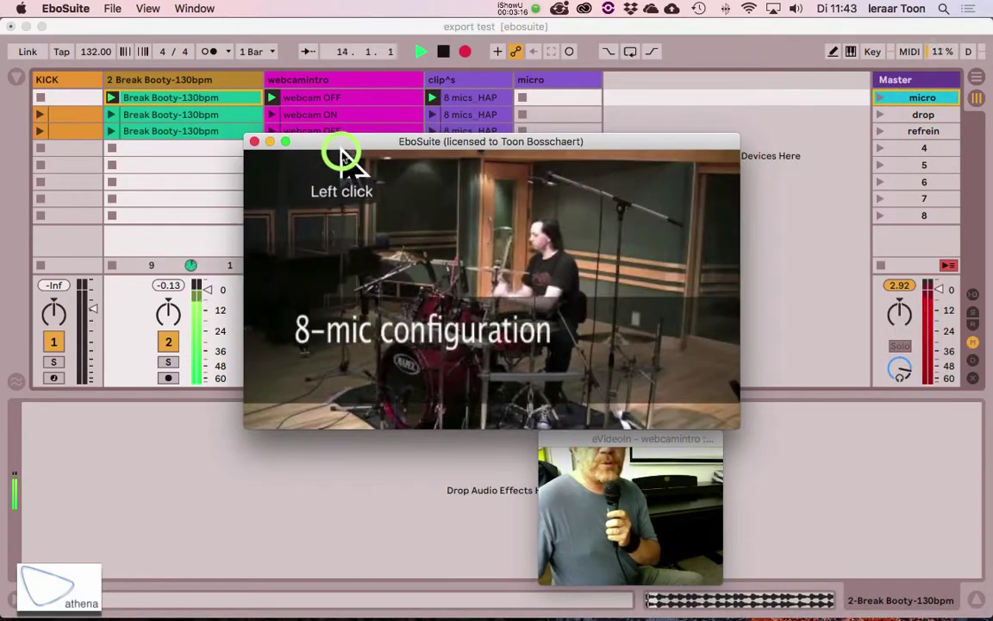
{"action": "key", "text": "Tab"}
{"action": "left_click", "coordinate": [865, 128]}
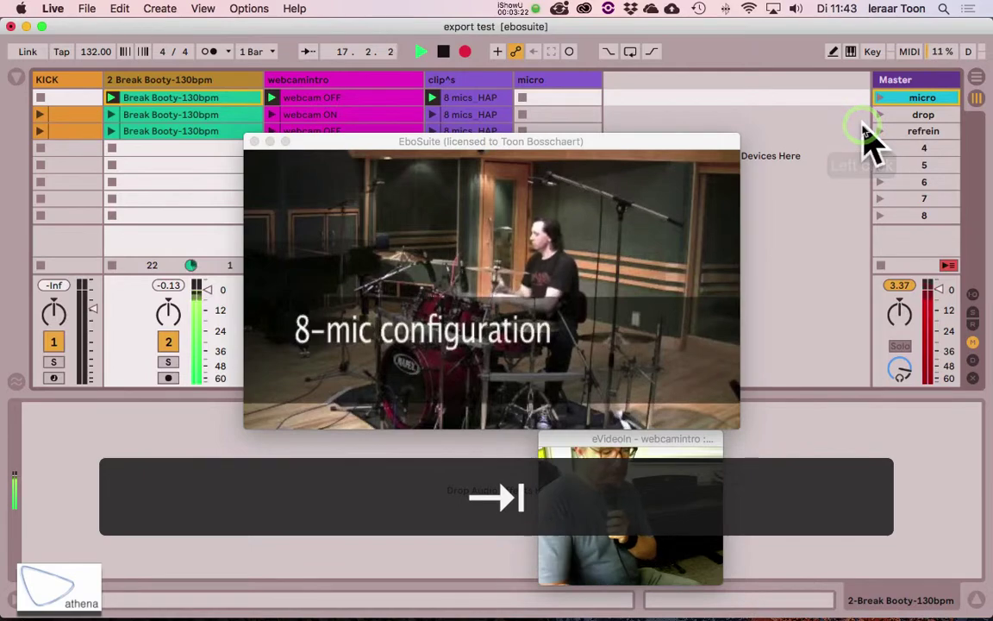
{"action": "key", "text": "Tab"}
{"action": "left_click_drag", "start_coordinate": [426, 142], "coordinate": [569, 216]}
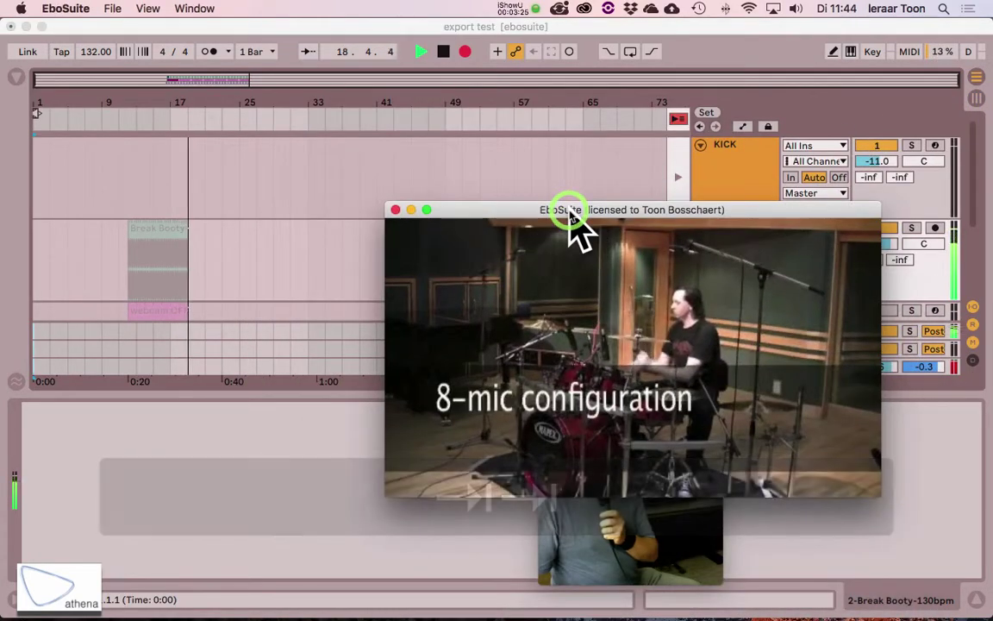
{"action": "left_click", "coordinate": [550, 172]}
Return to the Session View and launch the drop scene followed by the refrein scene.
{"action": "key", "text": "Tab"}
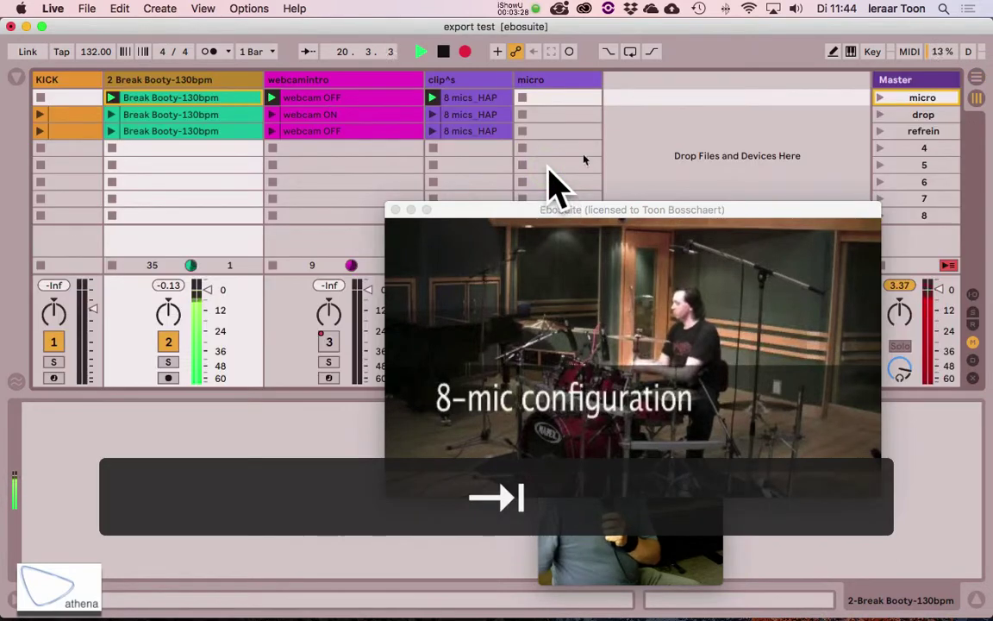
{"action": "left_click", "coordinate": [881, 115]}
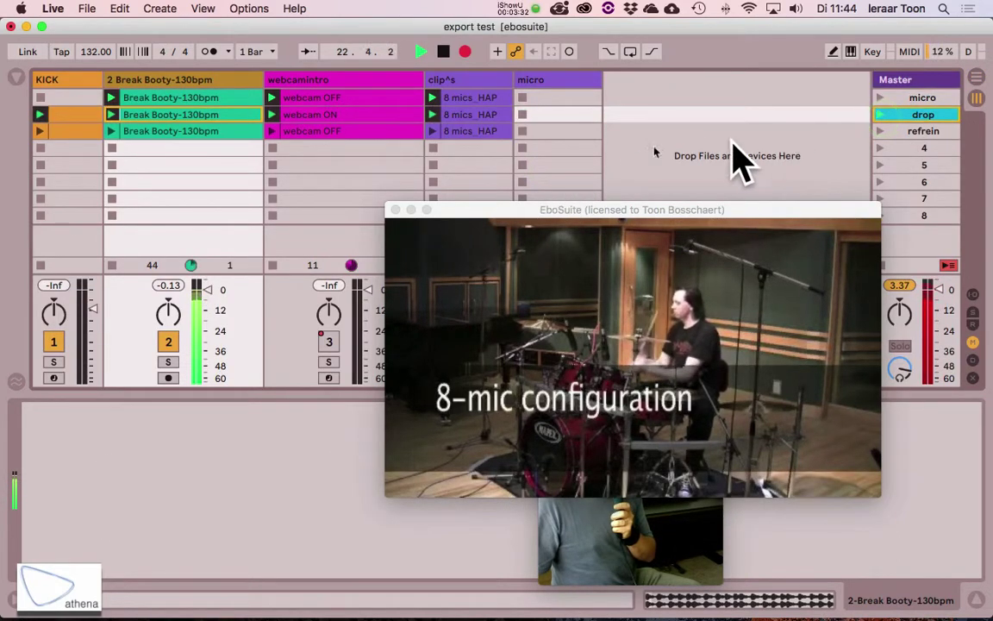
{"action": "left_click", "coordinate": [881, 132]}
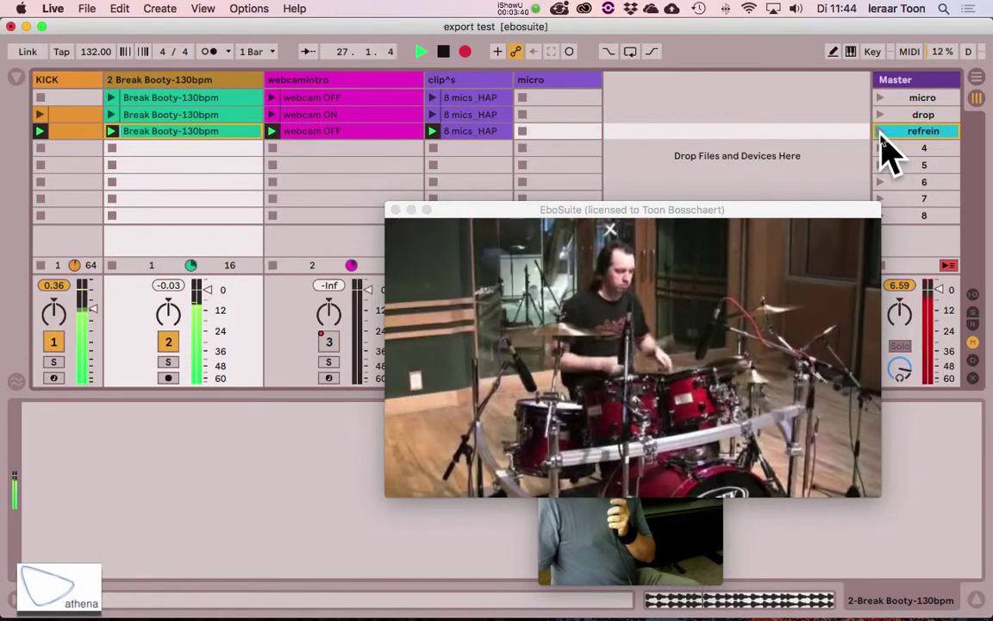
Examine the clips recorded so far in the Arrangement View, moving the EboSuite output window off the tracks.
{"action": "left_click_drag", "start_coordinate": [560, 211], "coordinate": [497, 134]}
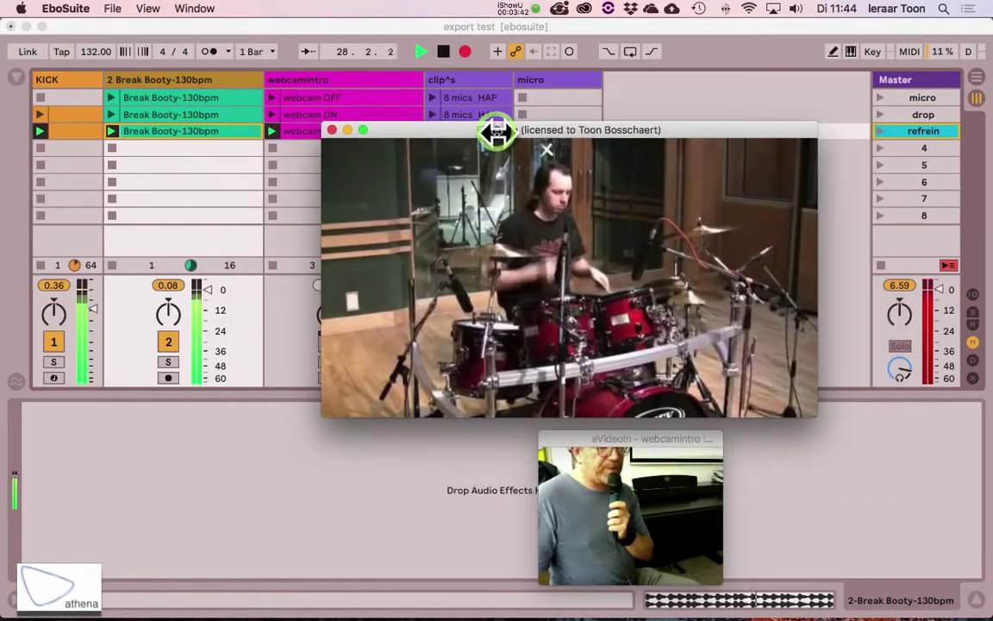
{"action": "key", "text": "Tab"}
{"action": "left_click", "coordinate": [484, 98]}
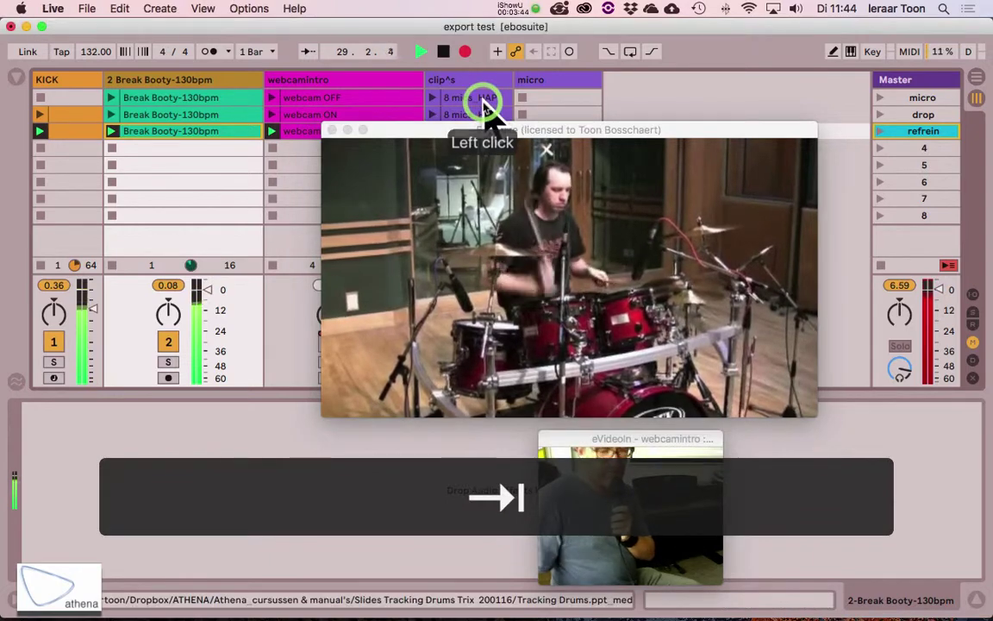
{"action": "key", "text": "Tab"}
{"action": "left_click", "coordinate": [574, 164]}
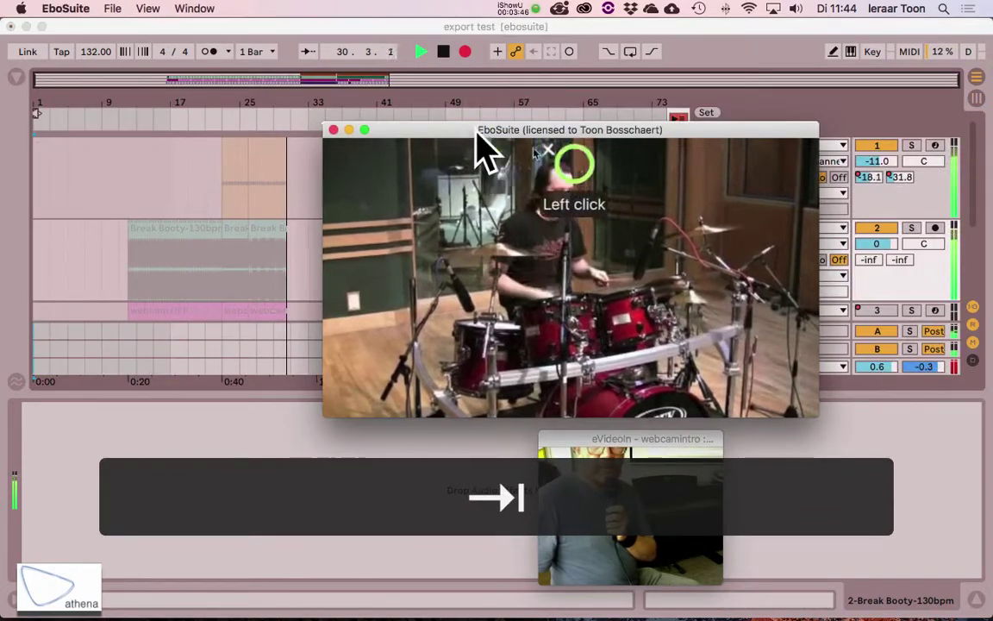
{"action": "left_click_drag", "start_coordinate": [478, 136], "coordinate": [729, 235]}
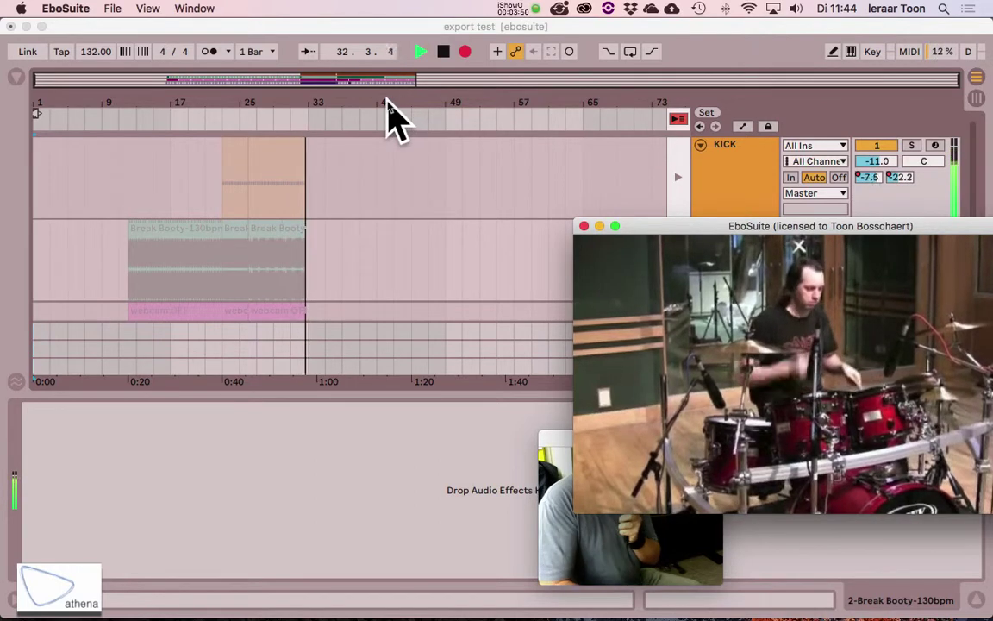
{"action": "key", "text": "Tab"}
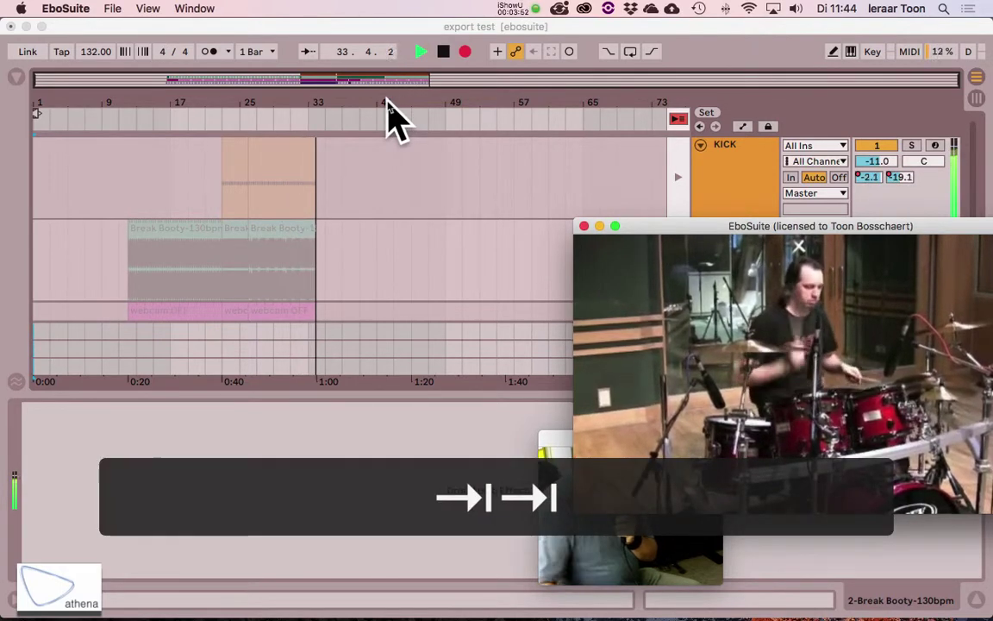
Go back to the Session View and launch the drop scene again.
{"action": "left_click", "coordinate": [395, 137]}
{"action": "key", "text": "Tab"}
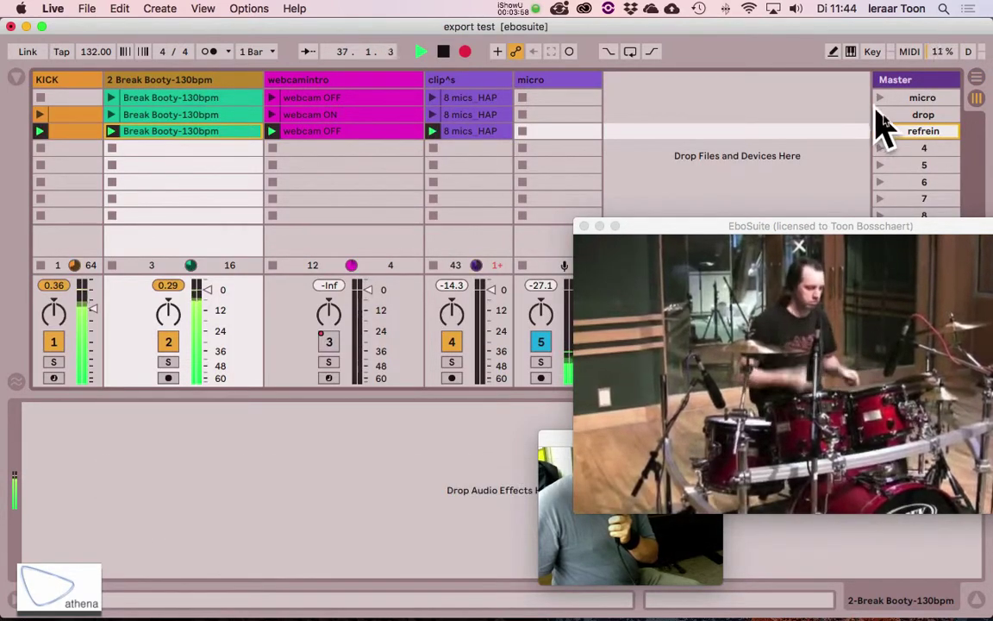
{"action": "left_click", "coordinate": [880, 114]}
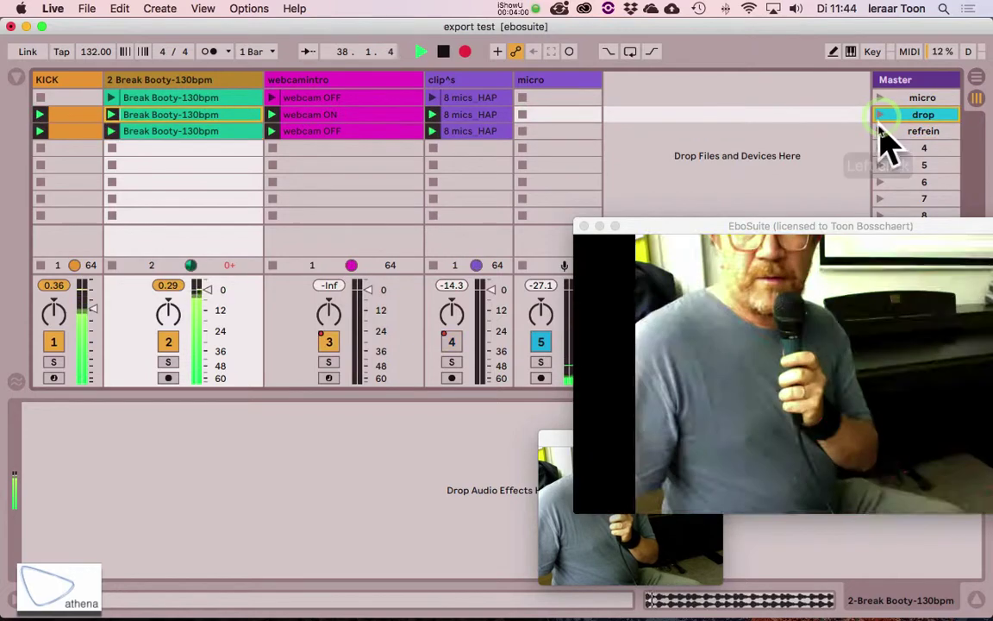
Launch the refrein scene and the drop scene to finish the performance, and stop the transport.
{"action": "left_click", "coordinate": [881, 130]}
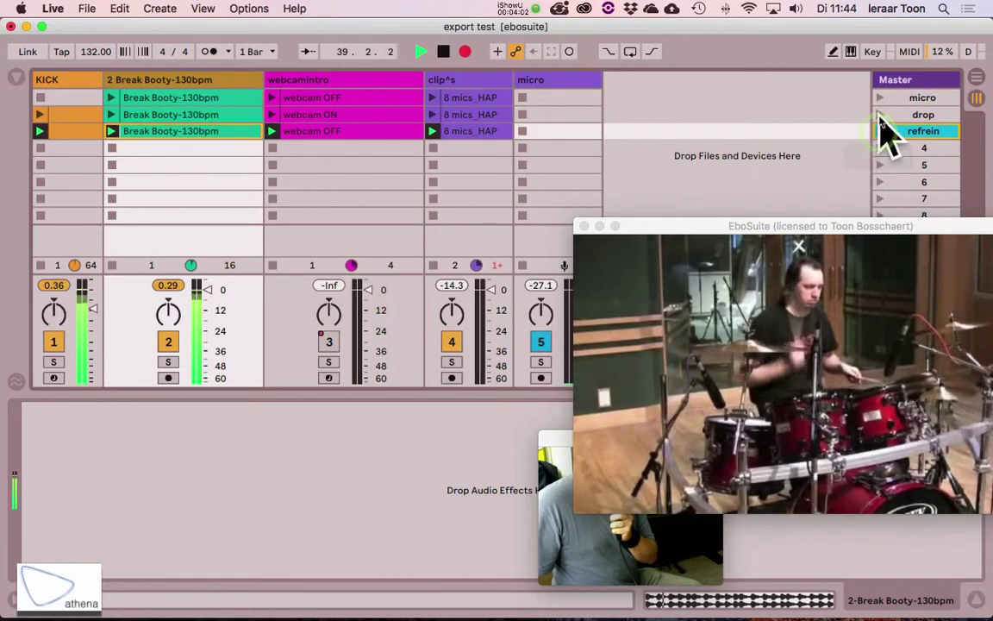
{"action": "left_click", "coordinate": [880, 115]}
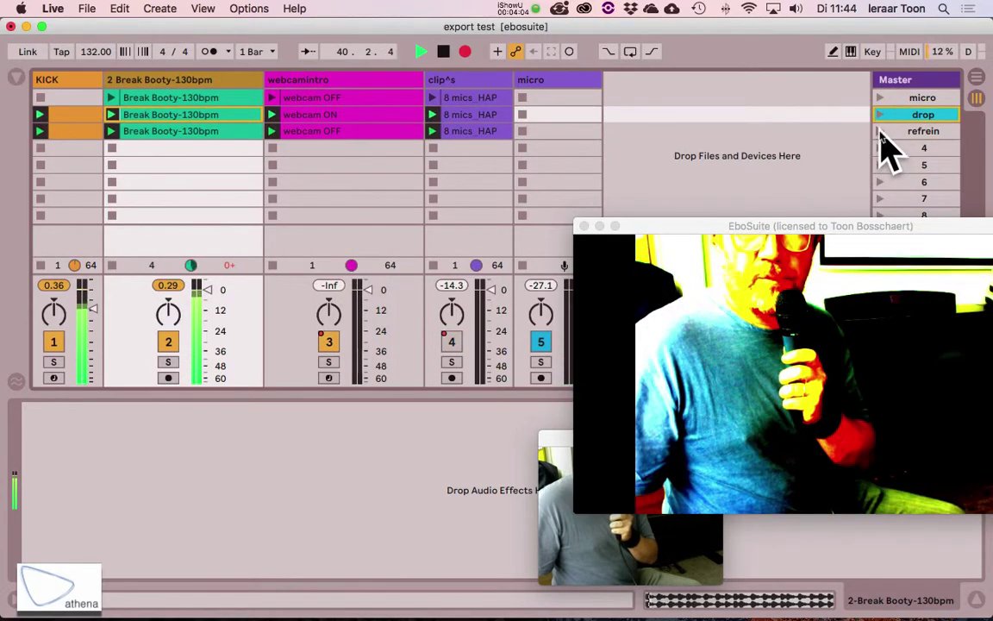
{"action": "left_click", "coordinate": [442, 52]}
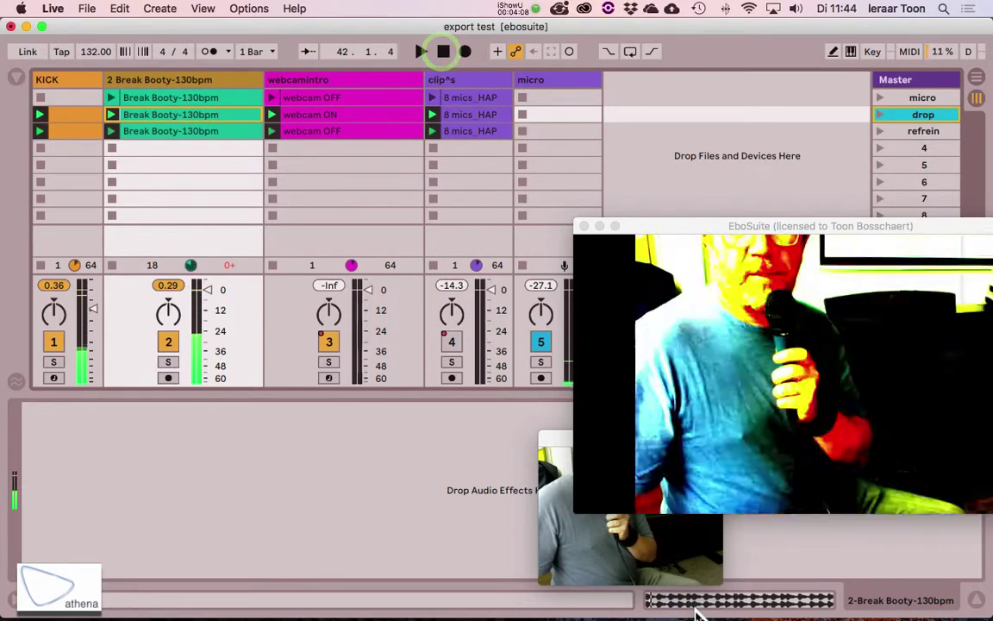
Switch to Syphon Recorder, move the EboSuite output window aside and end the master video capture.
{"action": "mouse_move", "coordinate": [696, 614]}
{"action": "left_click", "coordinate": [767, 601]}
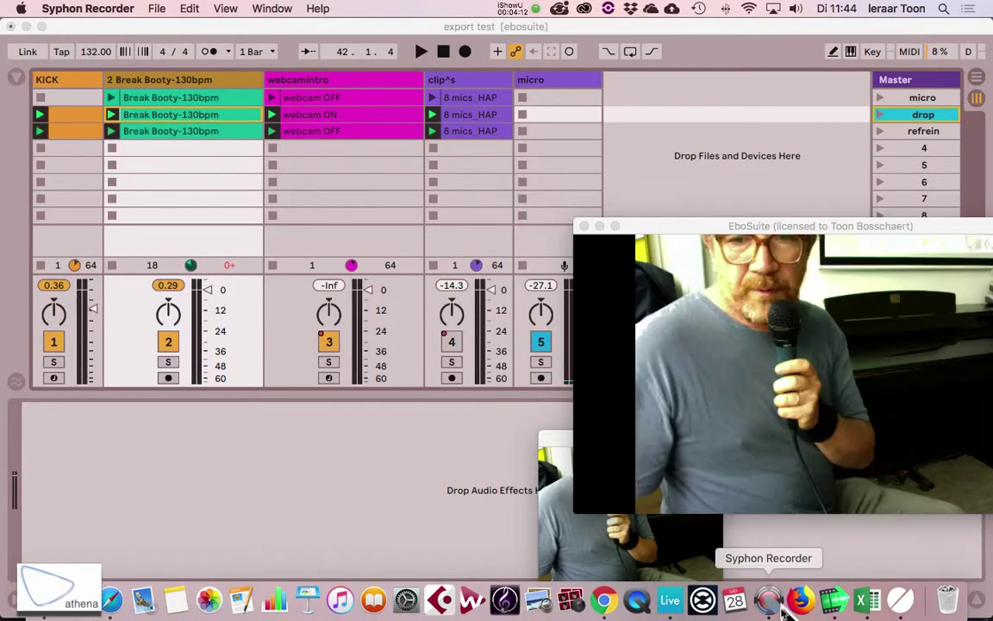
{"action": "left_click_drag", "start_coordinate": [588, 226], "coordinate": [576, 223]}
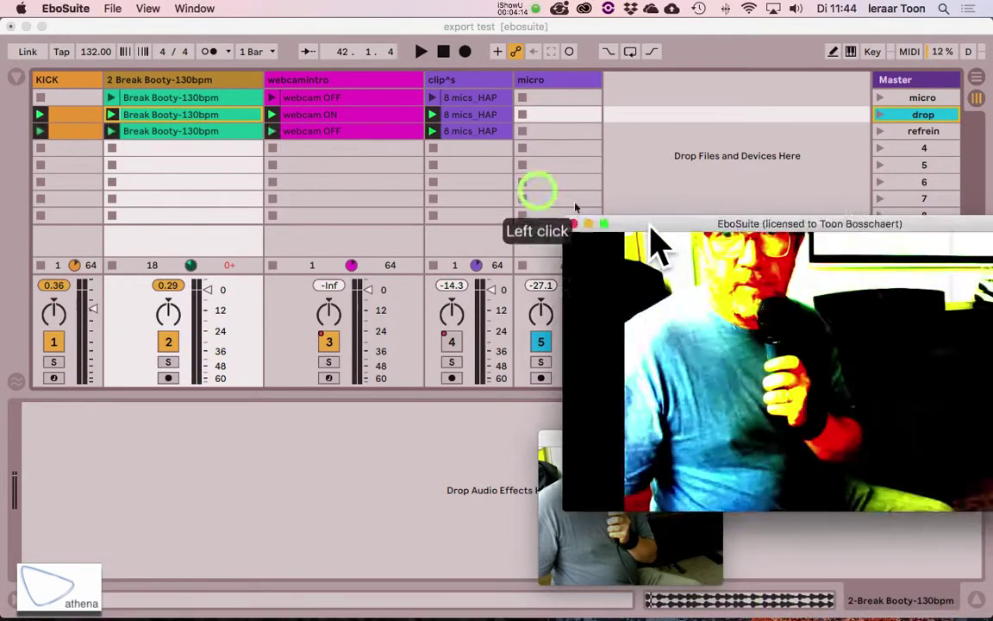
{"action": "left_click_drag", "start_coordinate": [653, 231], "coordinate": [302, 101]}
{"action": "left_click_drag", "start_coordinate": [832, 287], "coordinate": [146, 470]}
{"action": "left_click", "coordinate": [357, 494]}
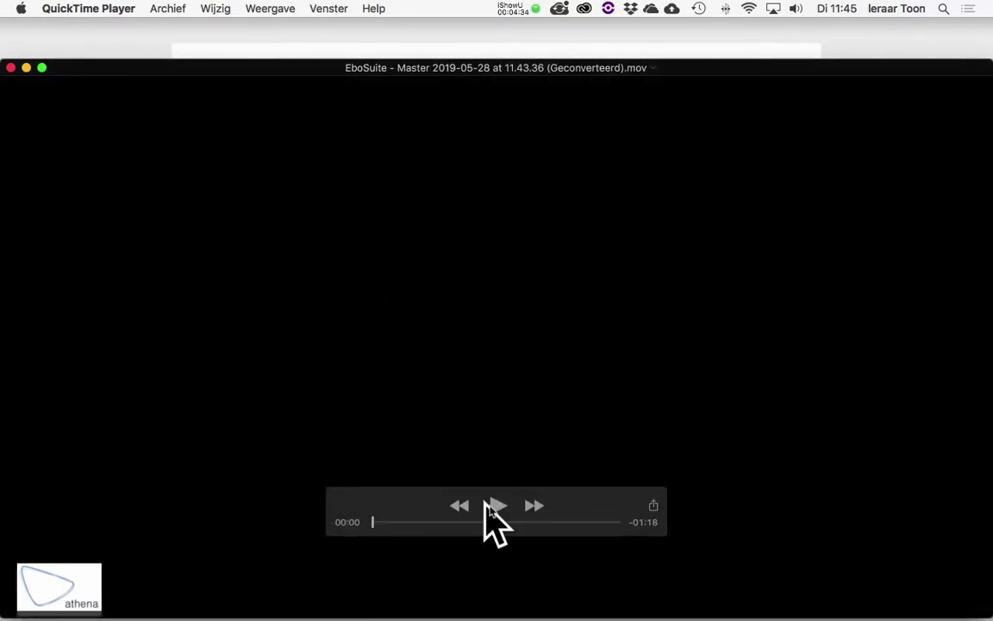
Review the captured EboSuite master video in QuickTime Player by playing it from several points, and pause and minimize it.
{"action": "left_click", "coordinate": [493, 507]}
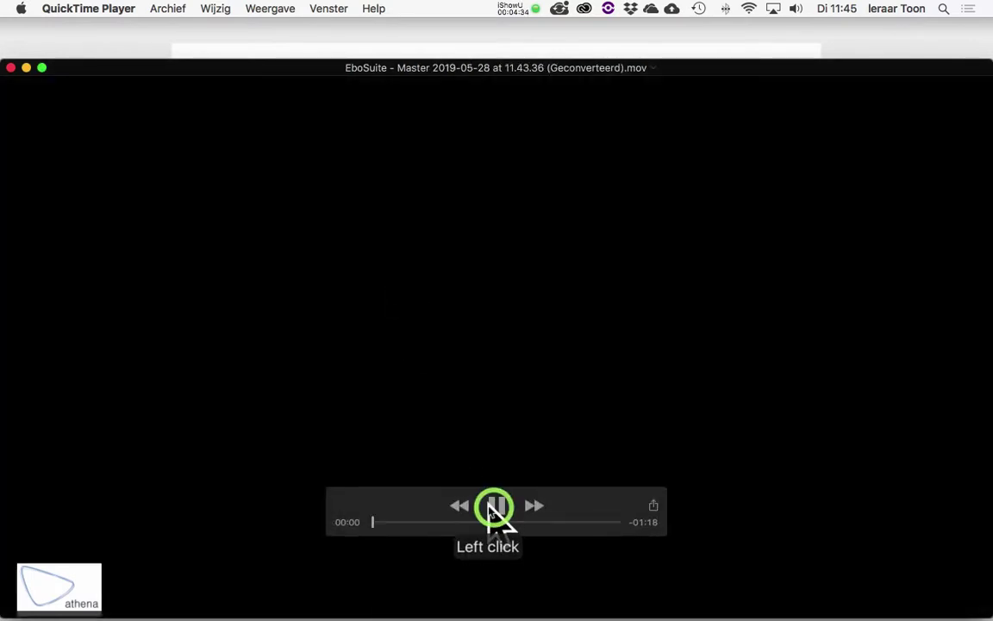
{"action": "left_click", "coordinate": [415, 524]}
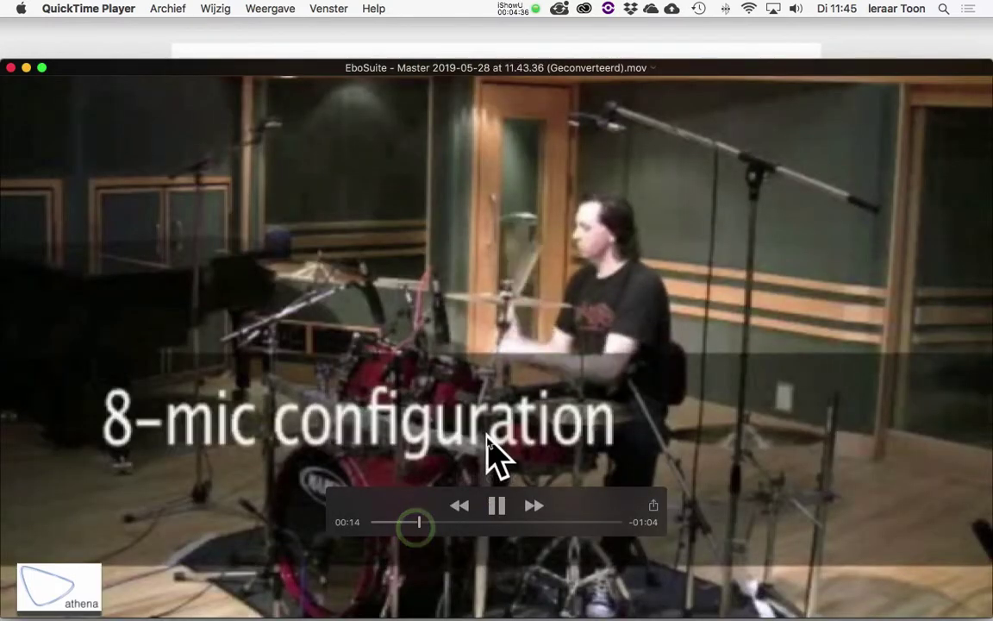
{"action": "left_click", "coordinate": [448, 523]}
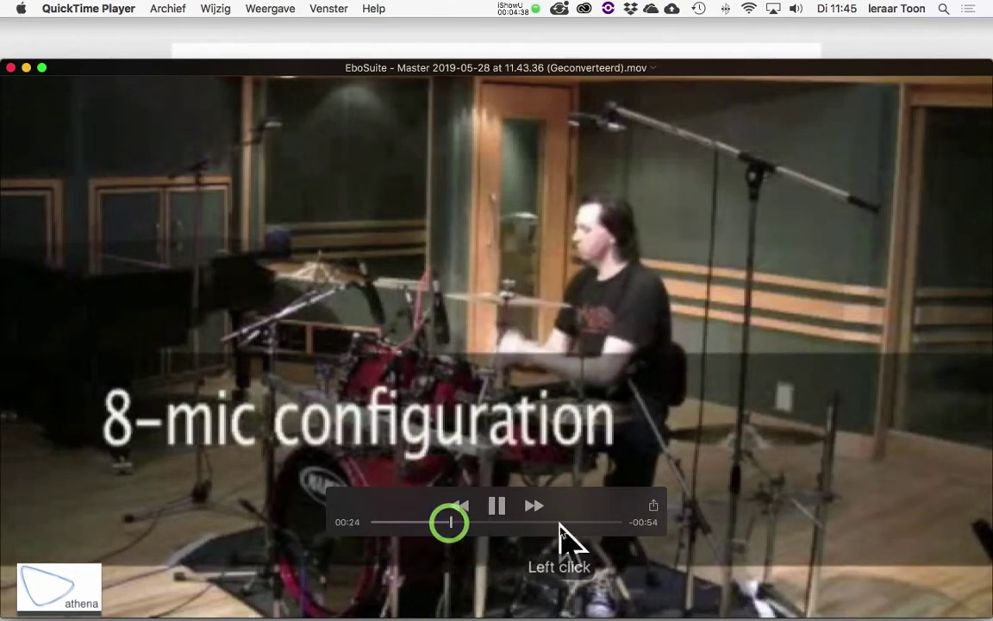
{"action": "left_click", "coordinate": [481, 523]}
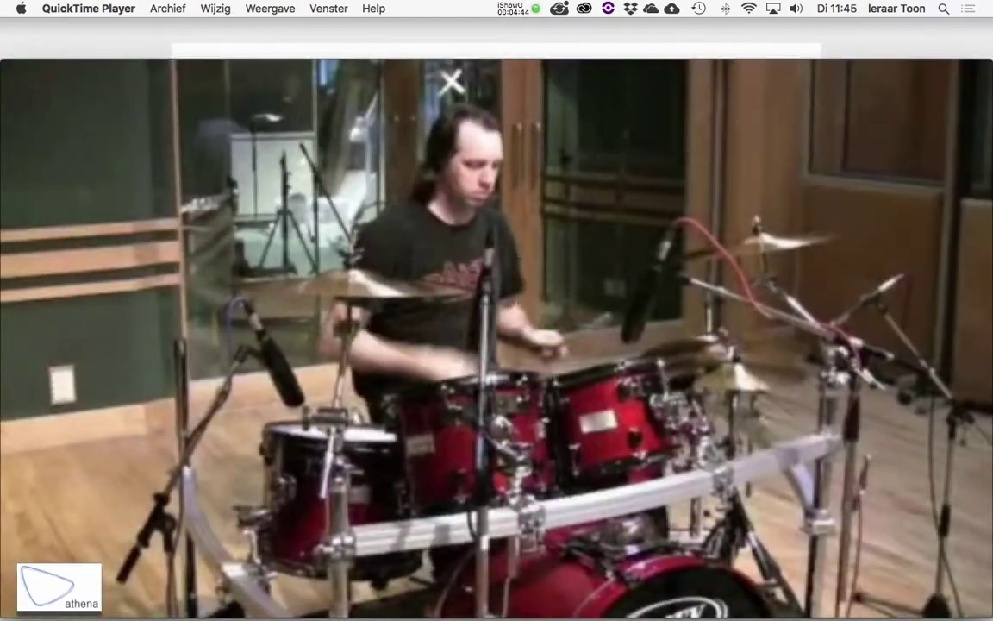
{"action": "mouse_move", "coordinate": [441, 552]}
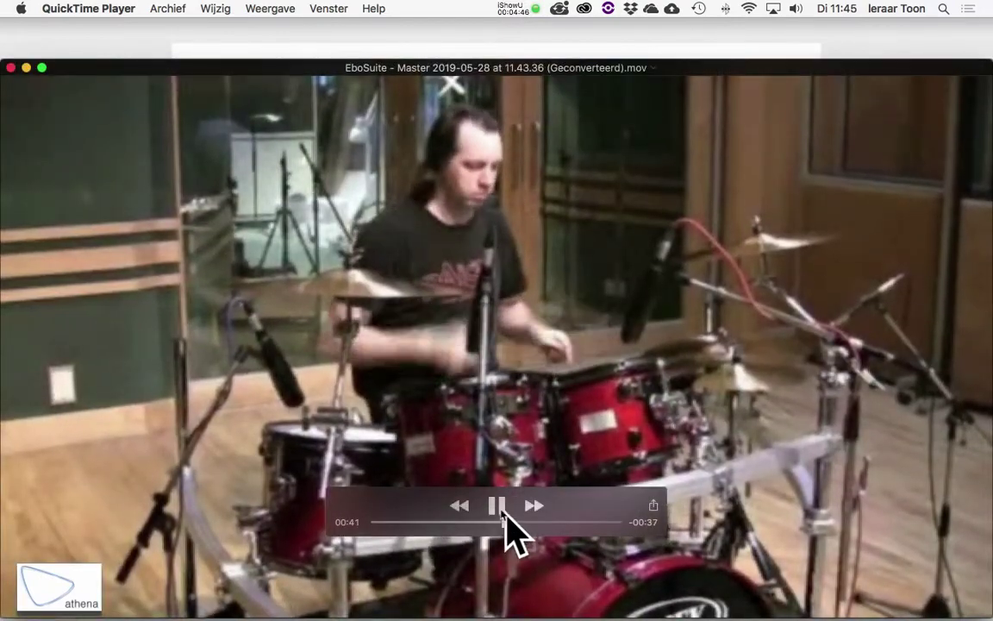
{"action": "left_click", "coordinate": [499, 508]}
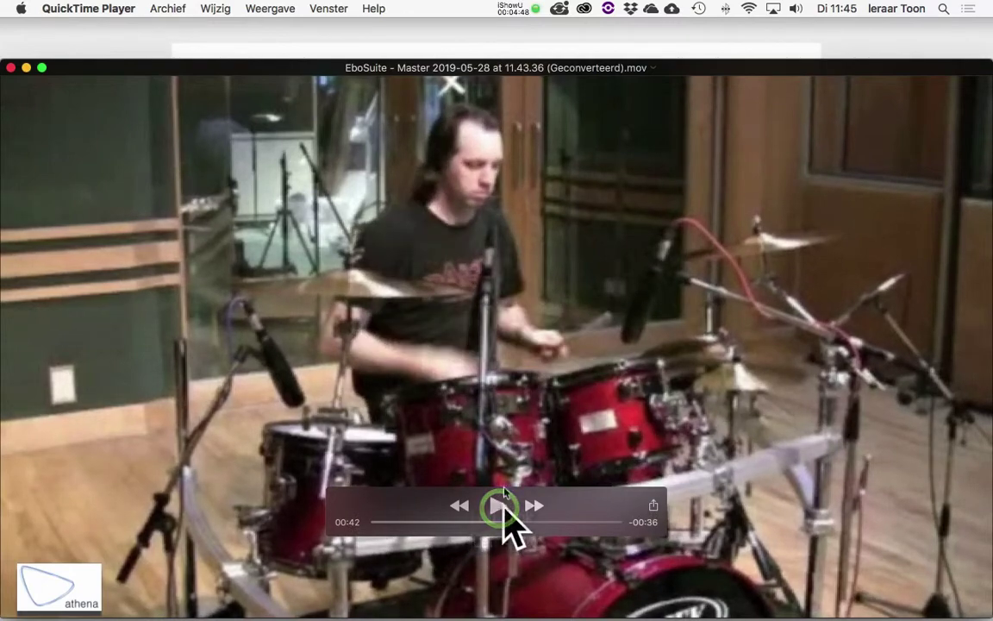
{"action": "left_click", "coordinate": [26, 69]}
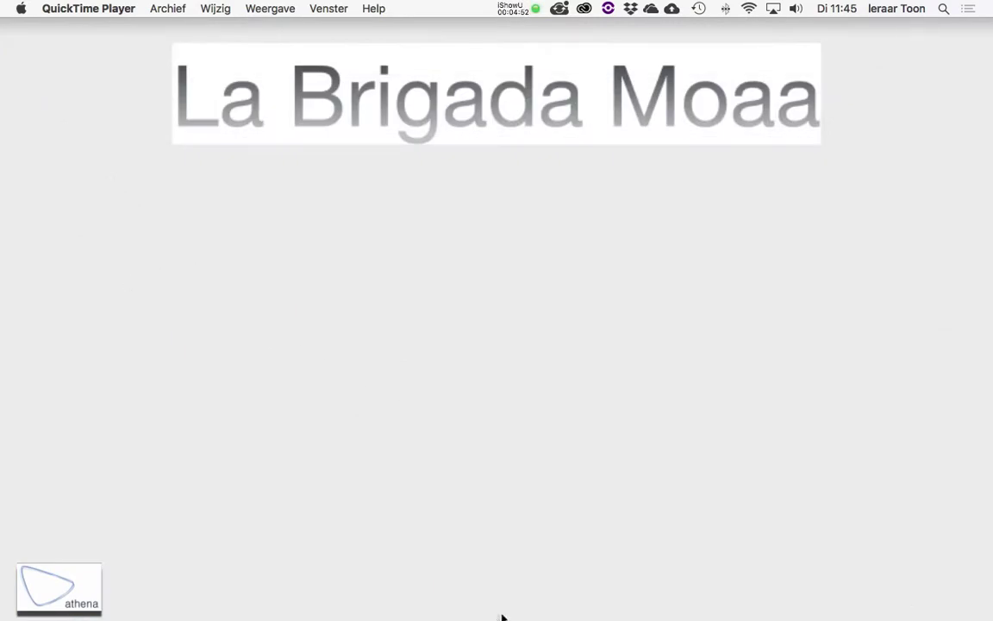
Return to Ableton Live, close the EboSuite output window and reactivate the recorded clips with Back to Arrangement in the Arrangement View.
{"action": "left_click", "coordinate": [655, 606]}
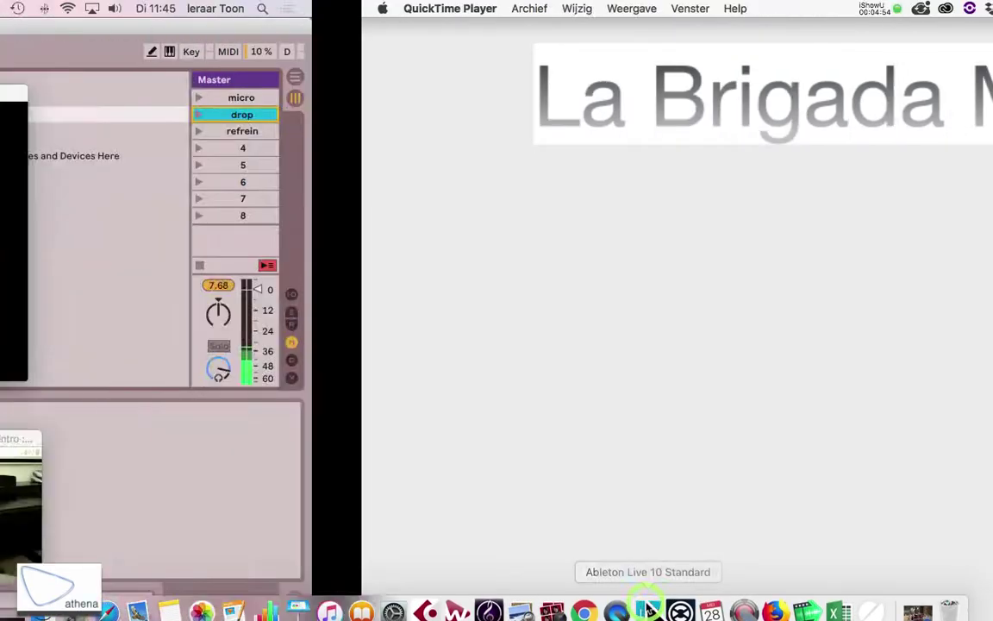
{"action": "left_click", "coordinate": [222, 93]}
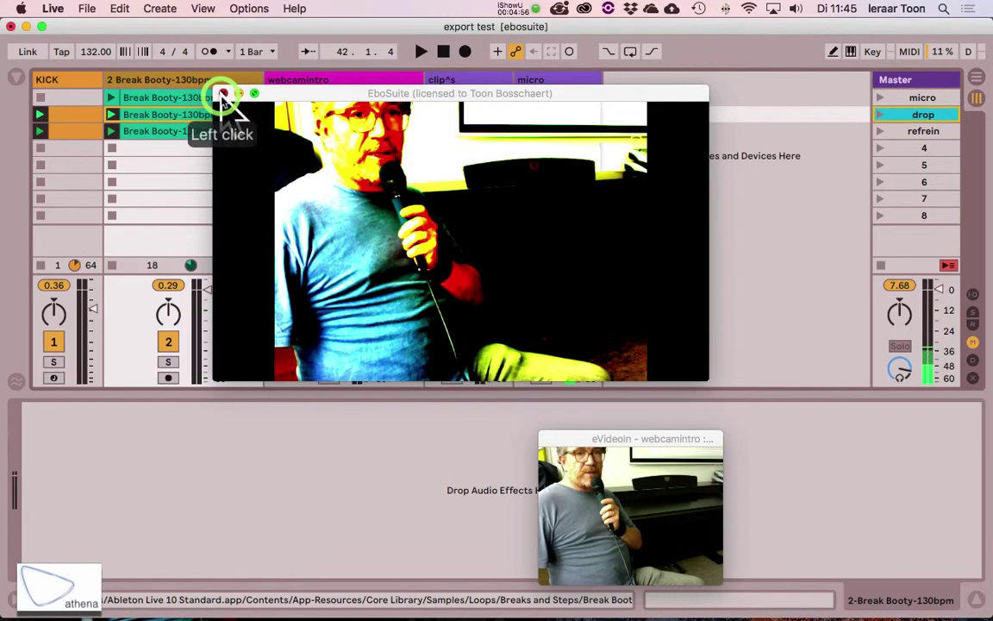
{"action": "key", "text": "Tab"}
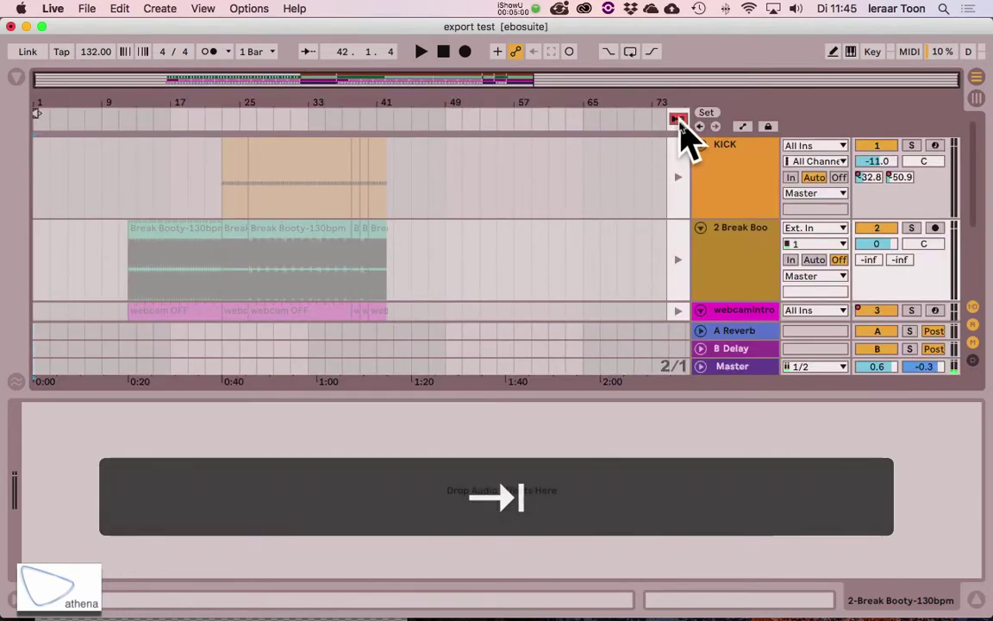
{"action": "right_click", "coordinate": [679, 120]}
{"action": "left_click", "coordinate": [679, 122]}
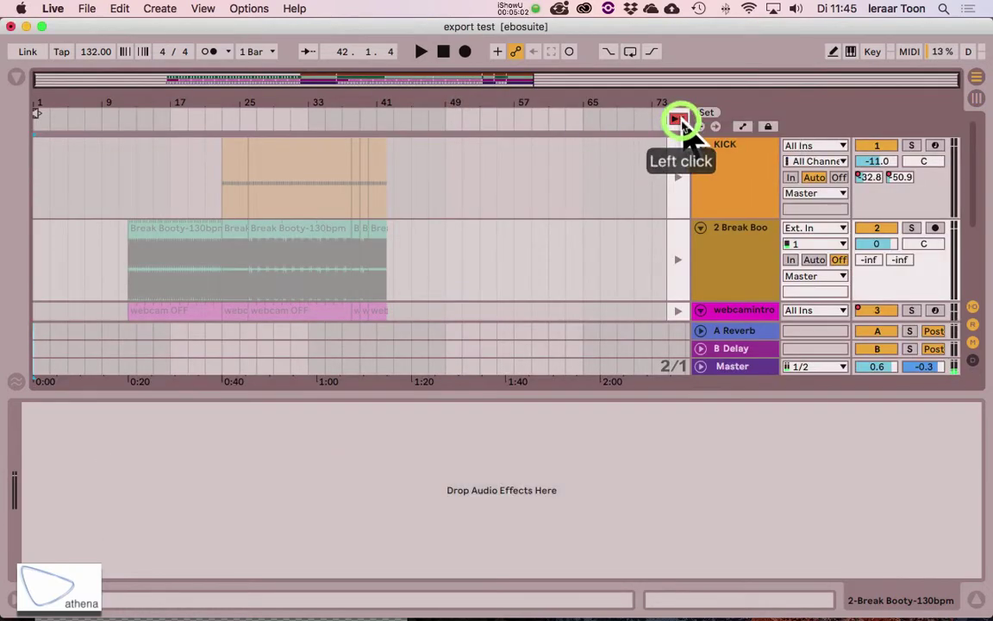
Stretch the arrangement's loop brace over the recorded clips, from bar 11 to bar 43.
{"action": "left_click", "coordinate": [142, 231]}
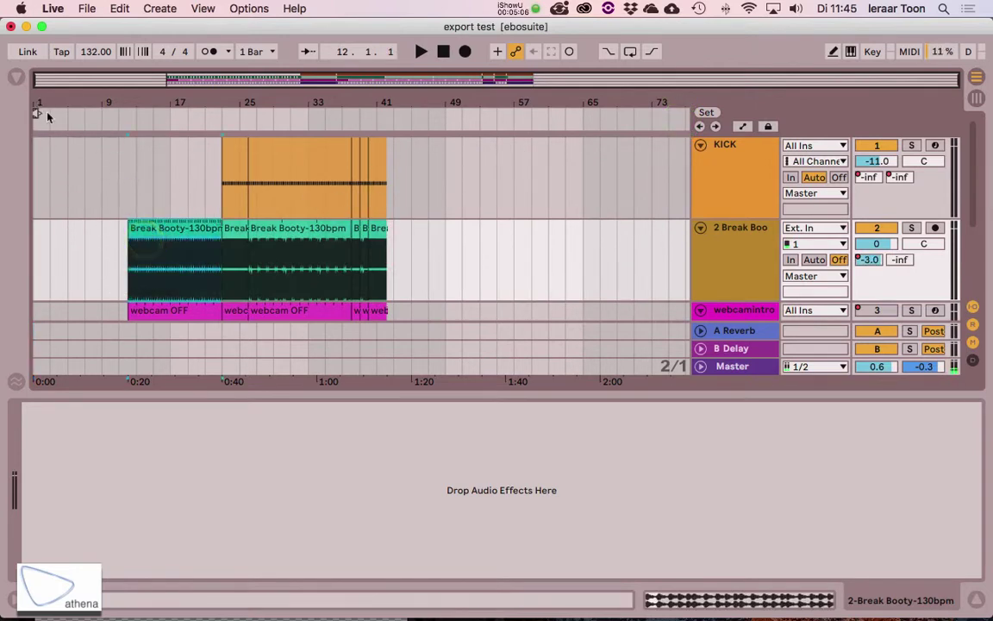
{"action": "left_click", "coordinate": [136, 120]}
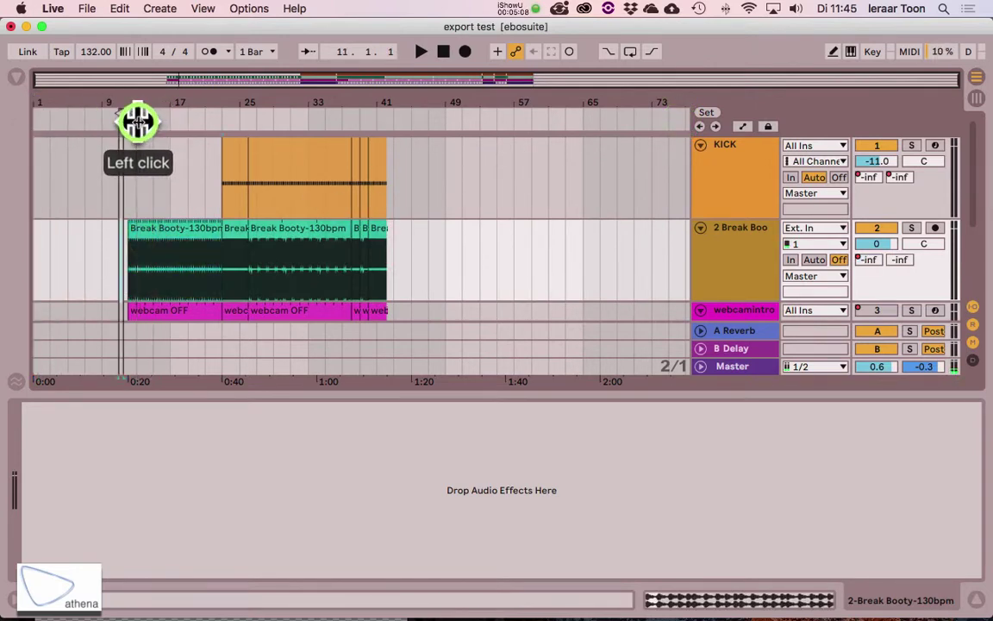
{"action": "left_click_drag", "start_coordinate": [121, 114], "coordinate": [390, 127]}
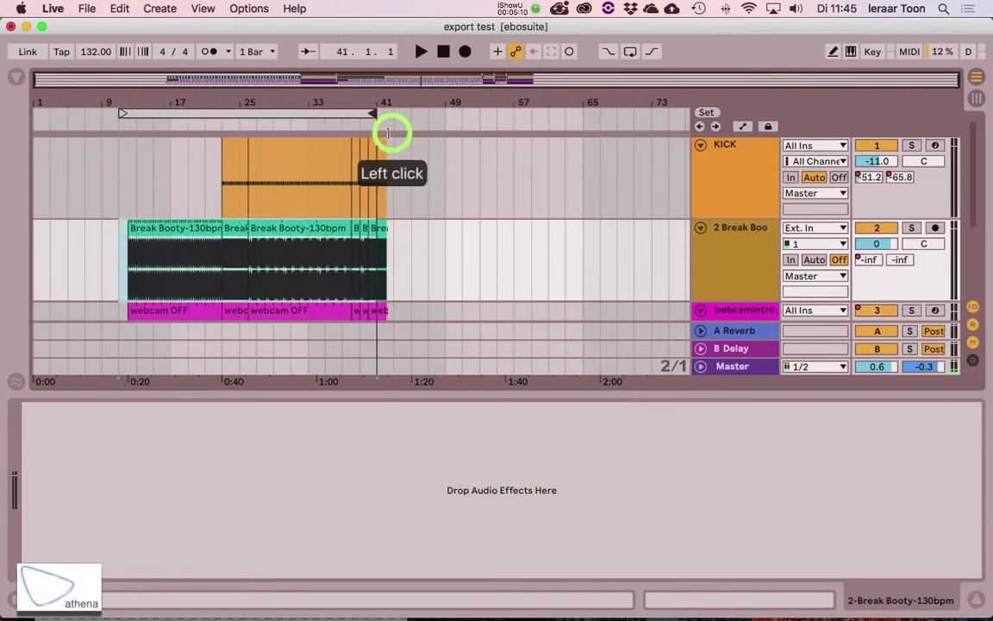
{"action": "left_click", "coordinate": [125, 117]}
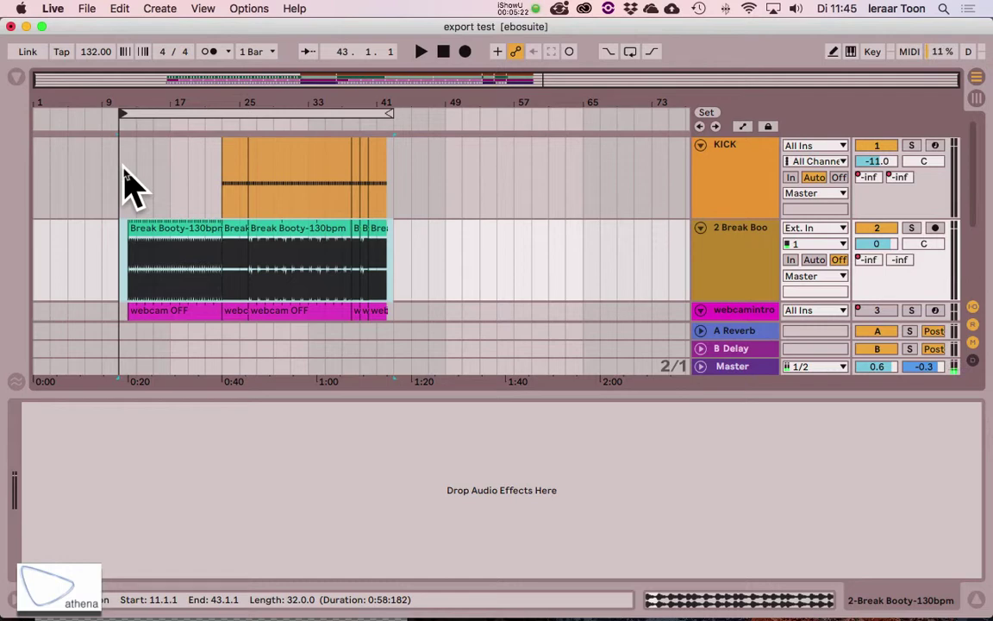
Move the loop start to bar 12, where the first Break Booty clip begins, and select the whole looped range on all tracks.
{"action": "scroll", "coordinate": [111, 206], "scroll_direction": "down", "scroll_amount": 2}
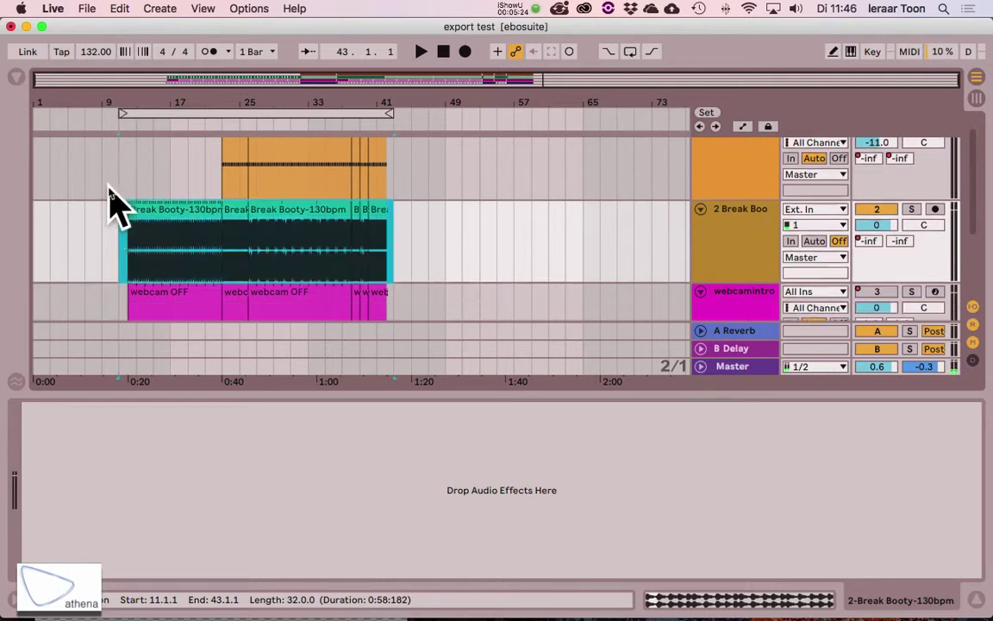
{"action": "left_click", "coordinate": [138, 196]}
{"action": "left_click", "coordinate": [135, 192]}
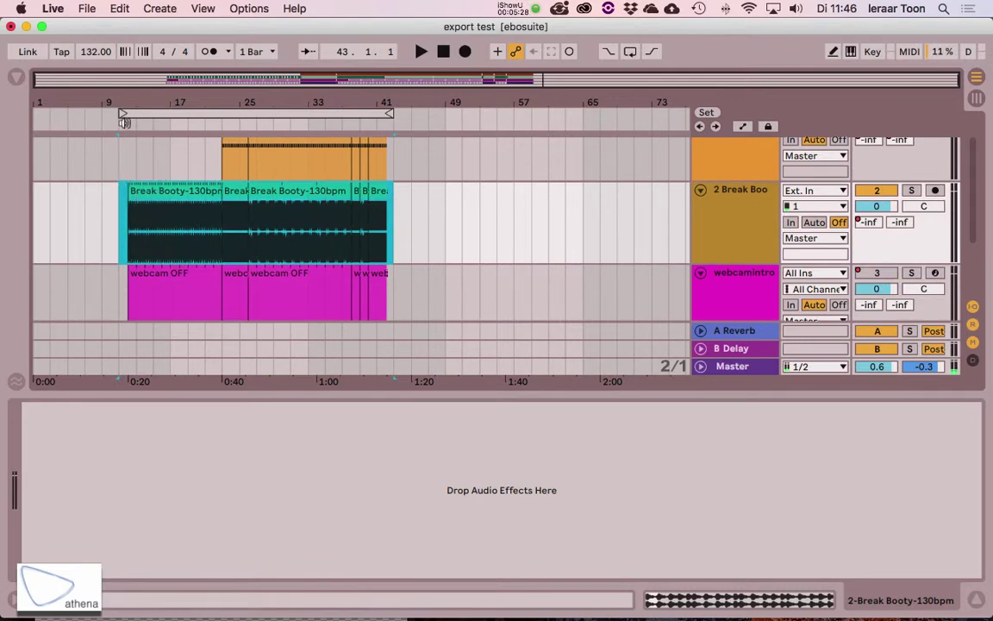
{"action": "left_click_drag", "start_coordinate": [123, 103], "coordinate": [124, 104]}
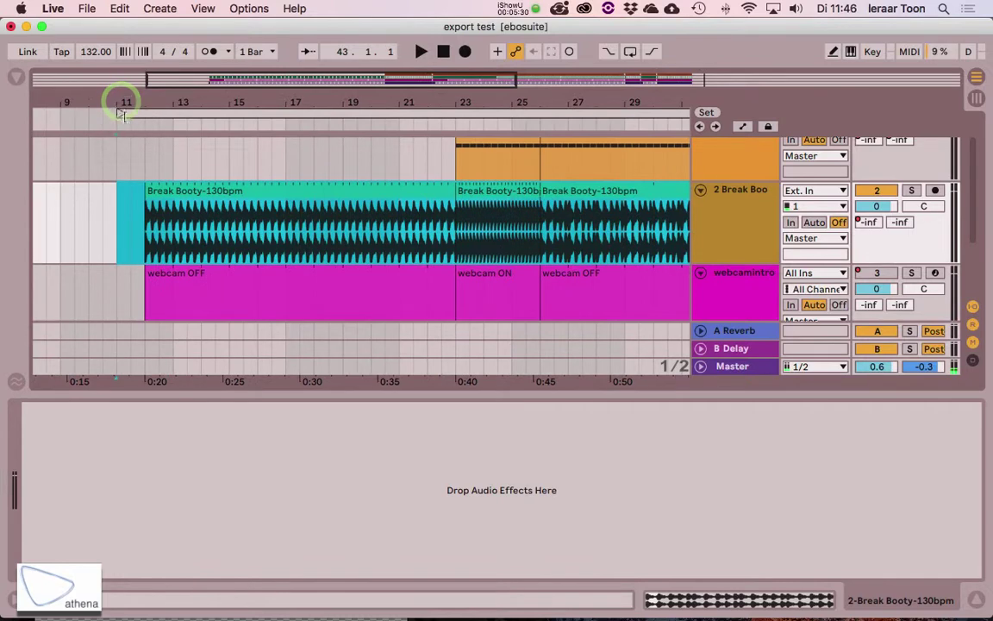
{"action": "left_click", "coordinate": [142, 115]}
{"action": "left_click_drag", "start_coordinate": [195, 96], "coordinate": [197, 101]}
{"action": "left_click", "coordinate": [220, 114]}
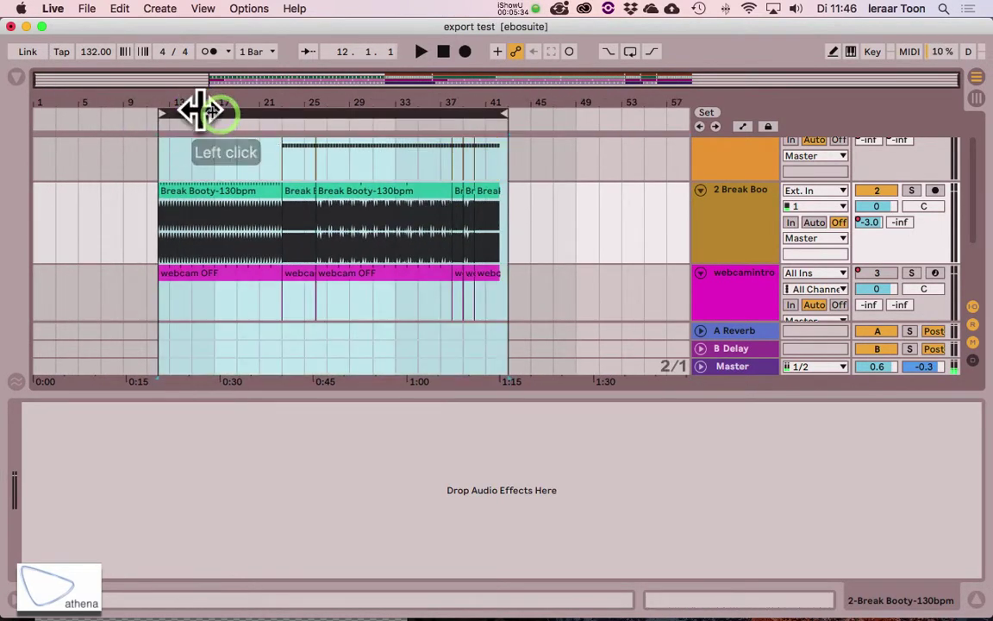
Export the Master track's selected range as a WAV file named export test, with Create Video turned off.
{"action": "left_click", "coordinate": [89, 10]}
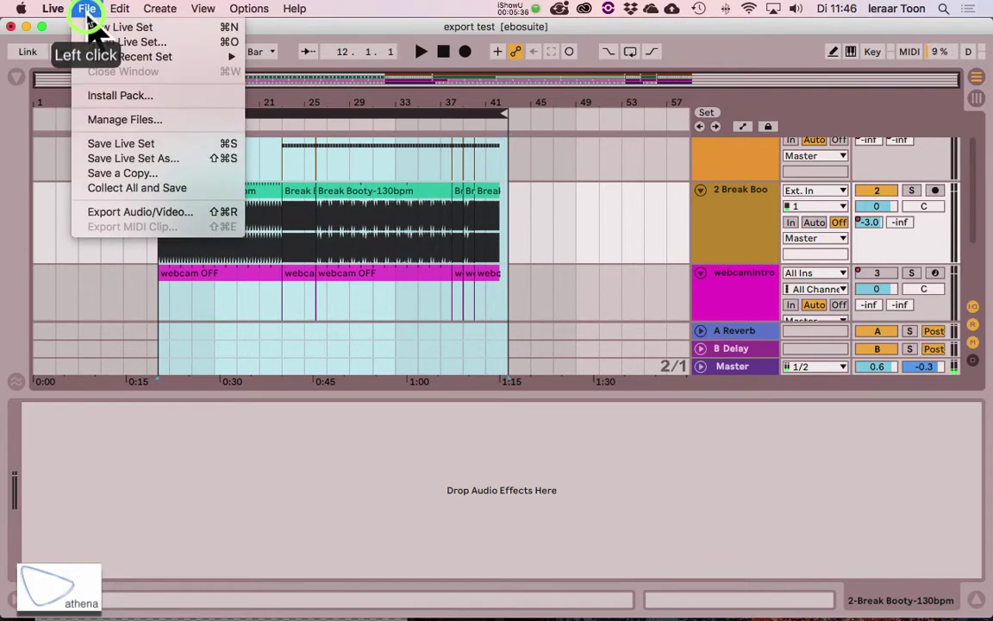
{"action": "left_click", "coordinate": [136, 211]}
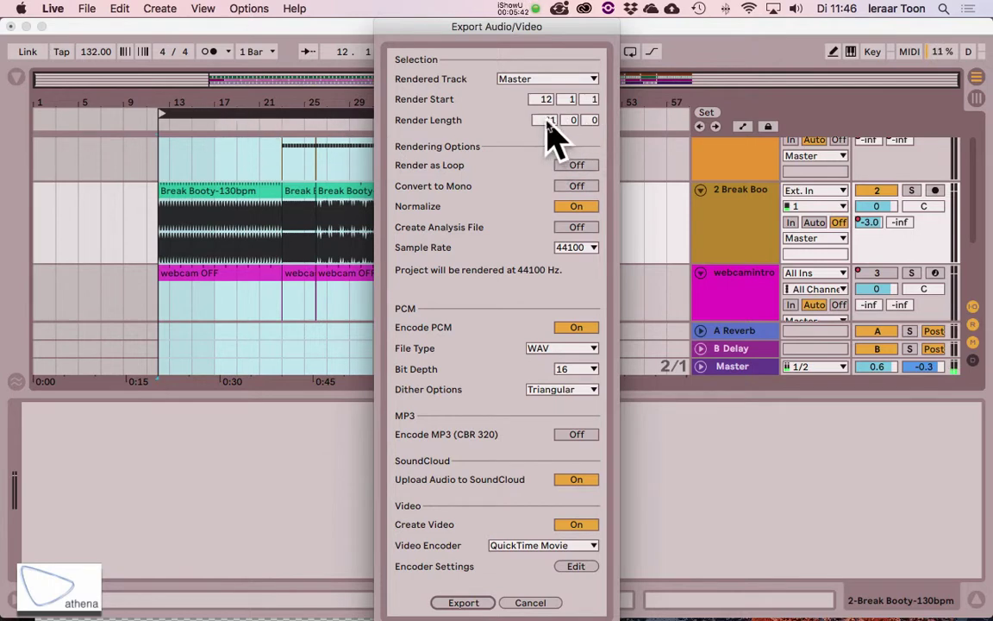
{"action": "left_click_drag", "start_coordinate": [514, 27], "coordinate": [758, 54]}
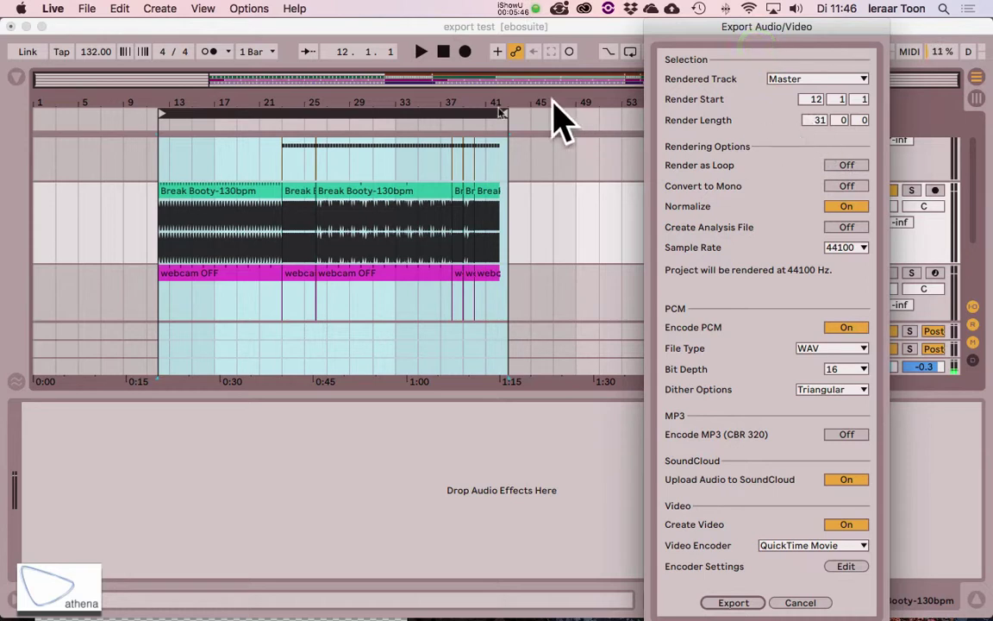
{"action": "left_click_drag", "start_coordinate": [729, 52], "coordinate": [639, 52]}
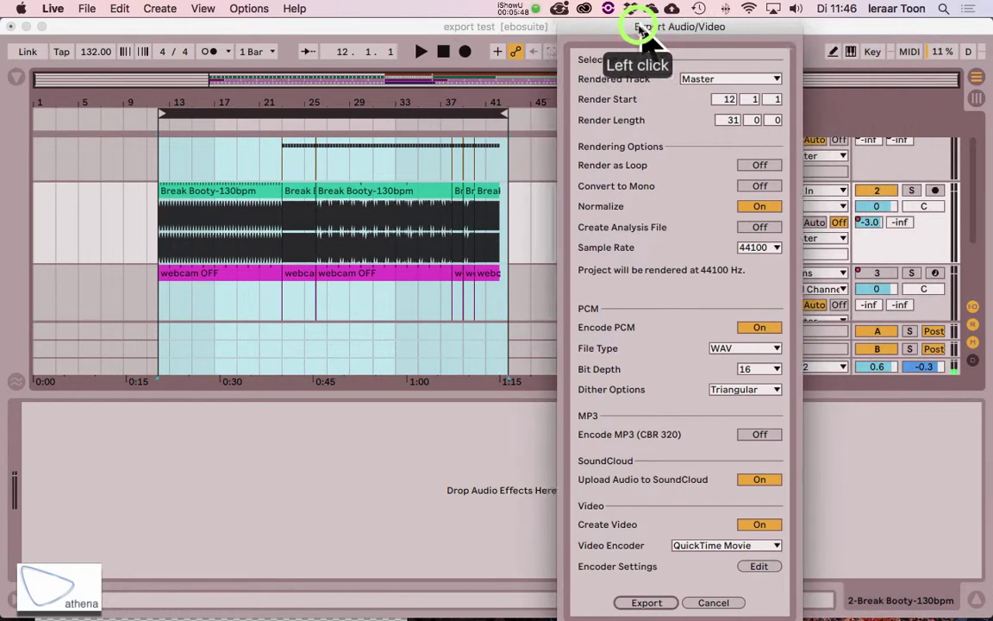
{"action": "left_click", "coordinate": [764, 526]}
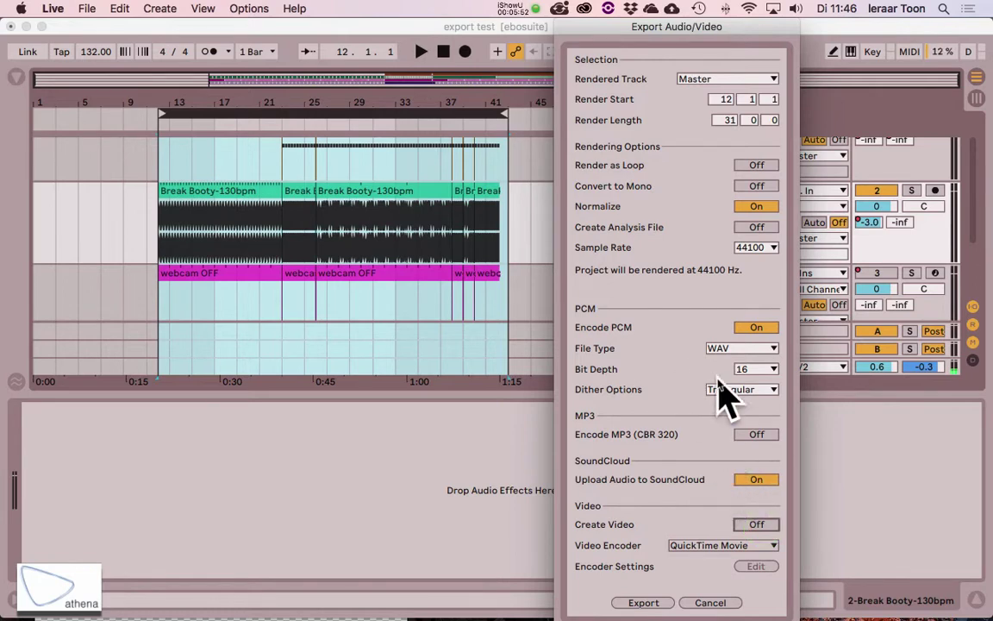
{"action": "left_click", "coordinate": [634, 608]}
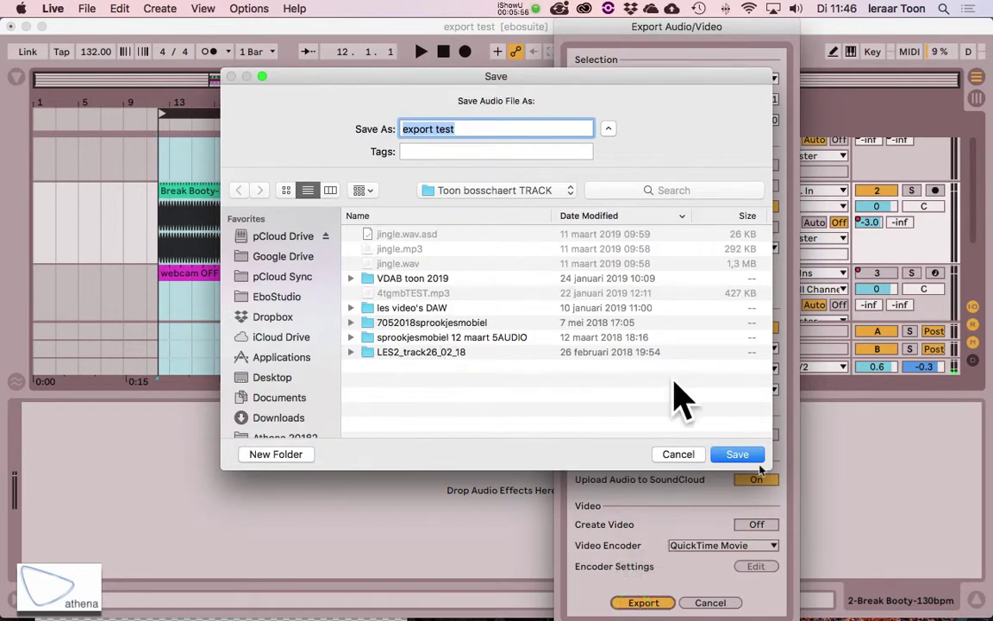
{"action": "left_click", "coordinate": [731, 454]}
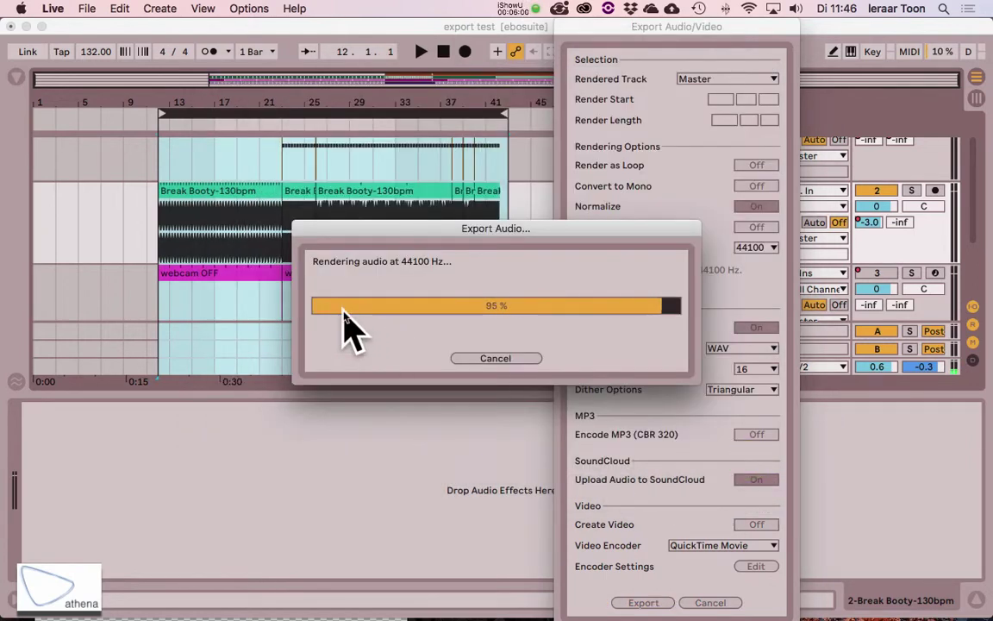
Close the SoundCloud share window and open Finder to locate the exported audio file.
{"action": "mouse_move", "coordinate": [85, 609]}
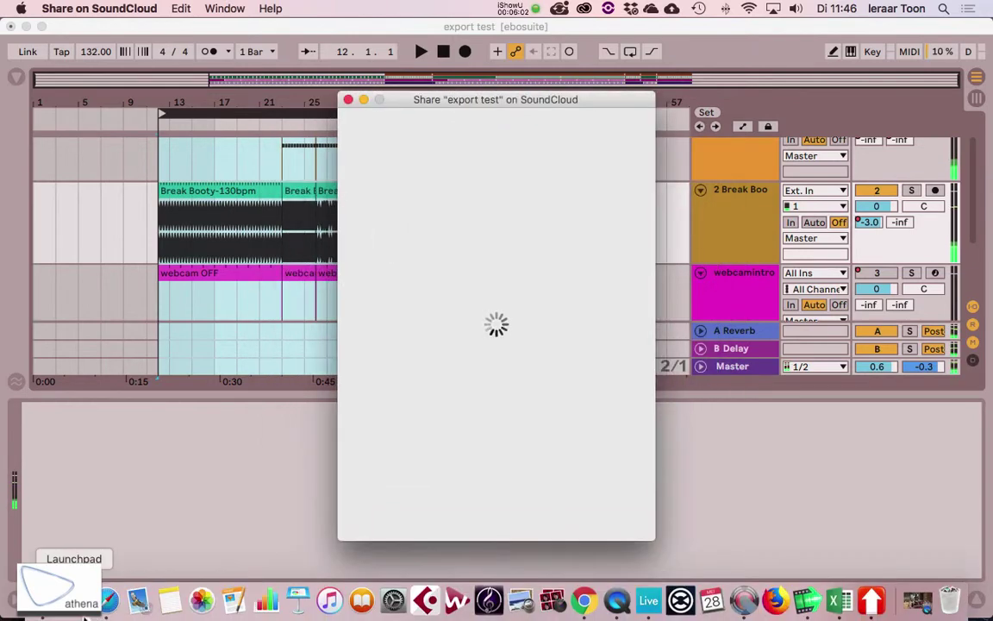
{"action": "left_click", "coordinate": [347, 100]}
{"action": "mouse_move", "coordinate": [109, 609]}
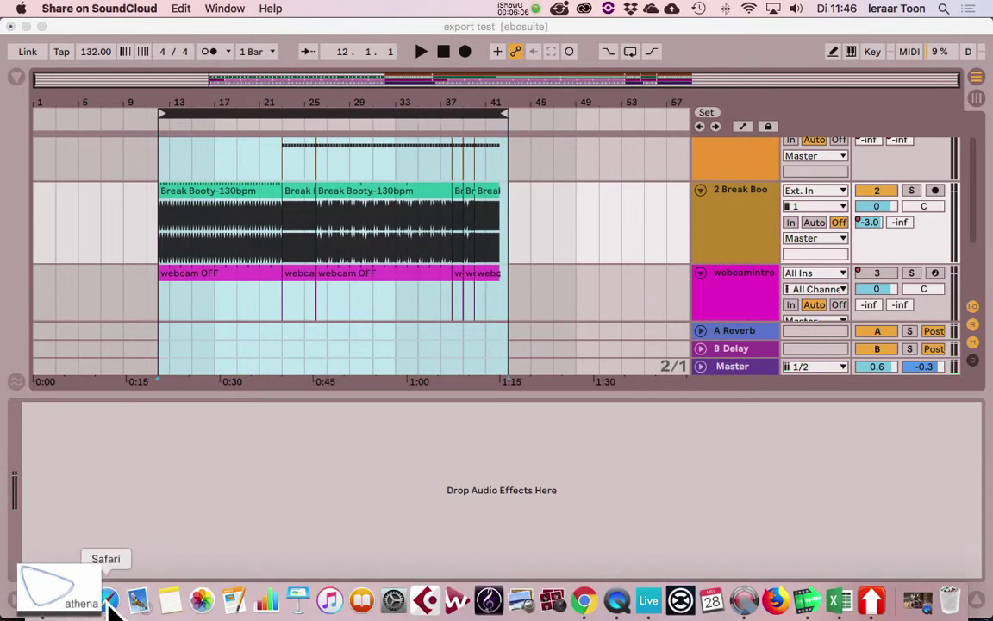
{"action": "left_click", "coordinate": [48, 602]}
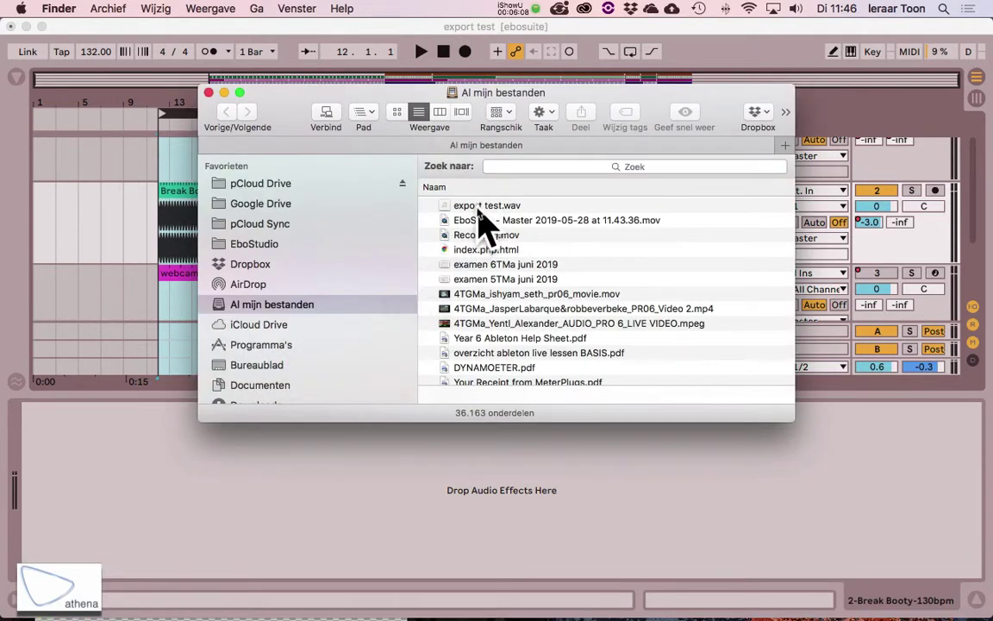
Preview the exported export test.wav file and listen to it at two points further into the audio.
{"action": "left_click", "coordinate": [477, 209]}
{"action": "key", "text": "space"}
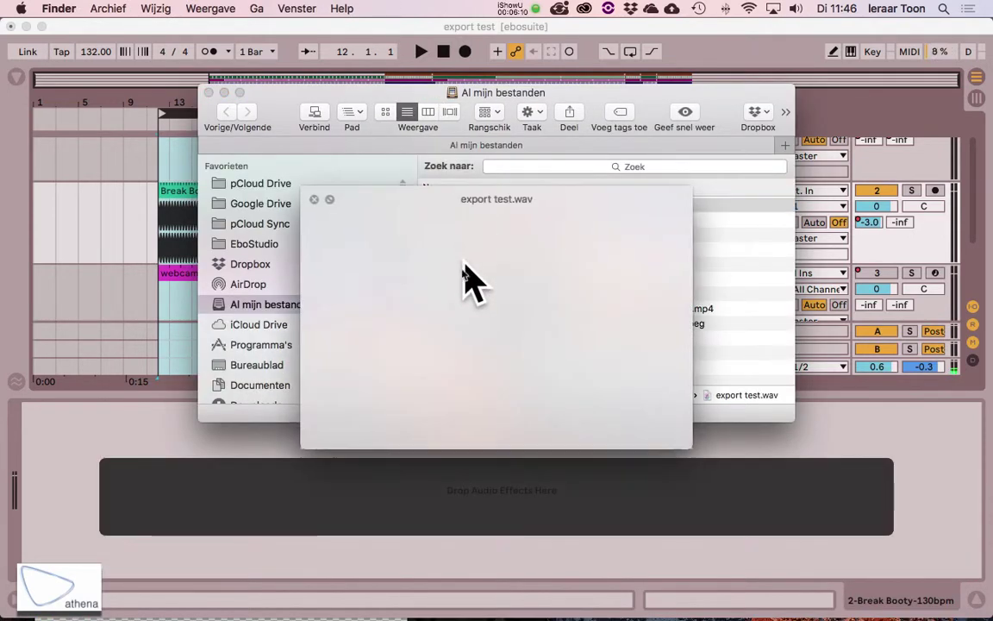
{"action": "left_click", "coordinate": [414, 448]}
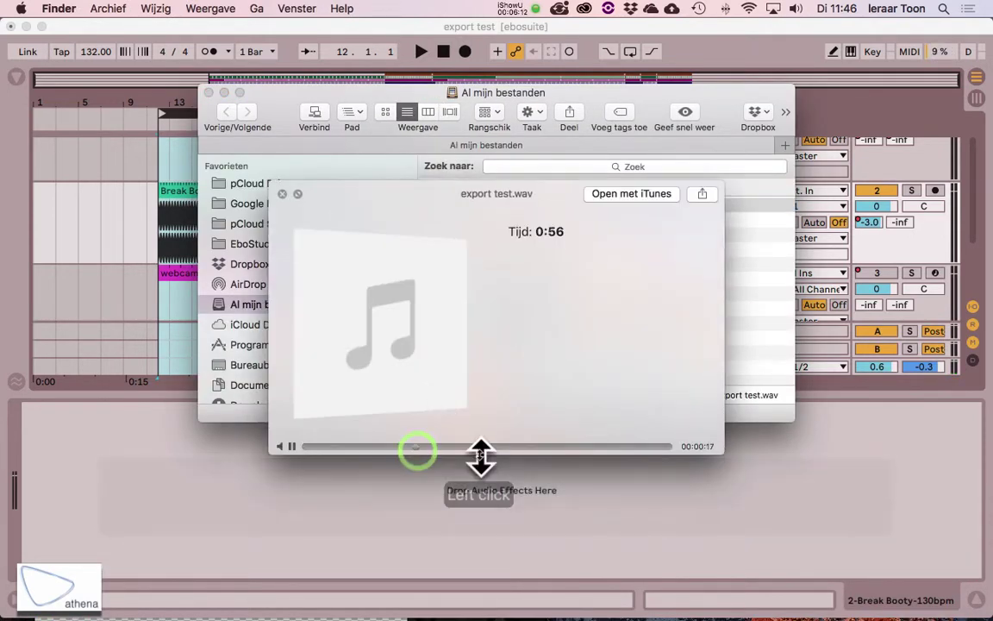
{"action": "left_click", "coordinate": [504, 448]}
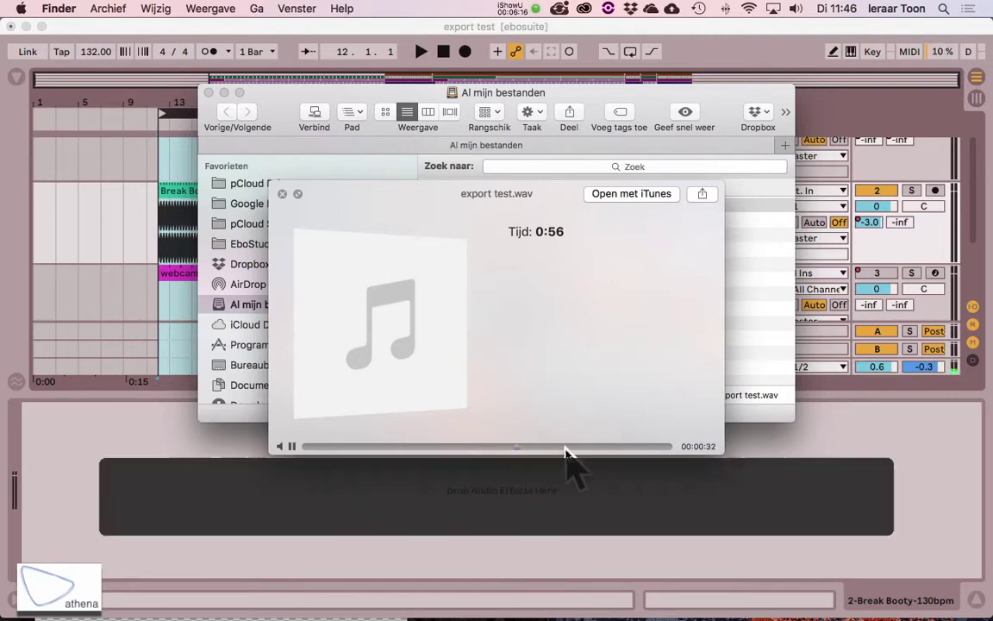
{"action": "key", "text": "space"}
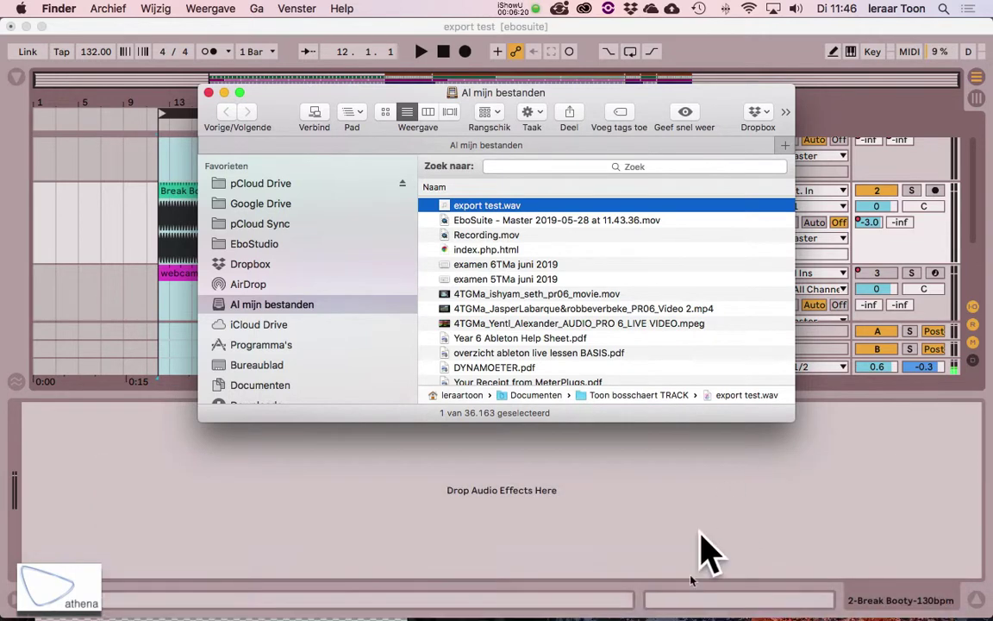
Search the Mac for "prem" and launch Adobe Premiere Pro CC 2019.
{"action": "left_click", "coordinate": [944, 9]}
{"action": "left_click", "coordinate": [215, 151]}
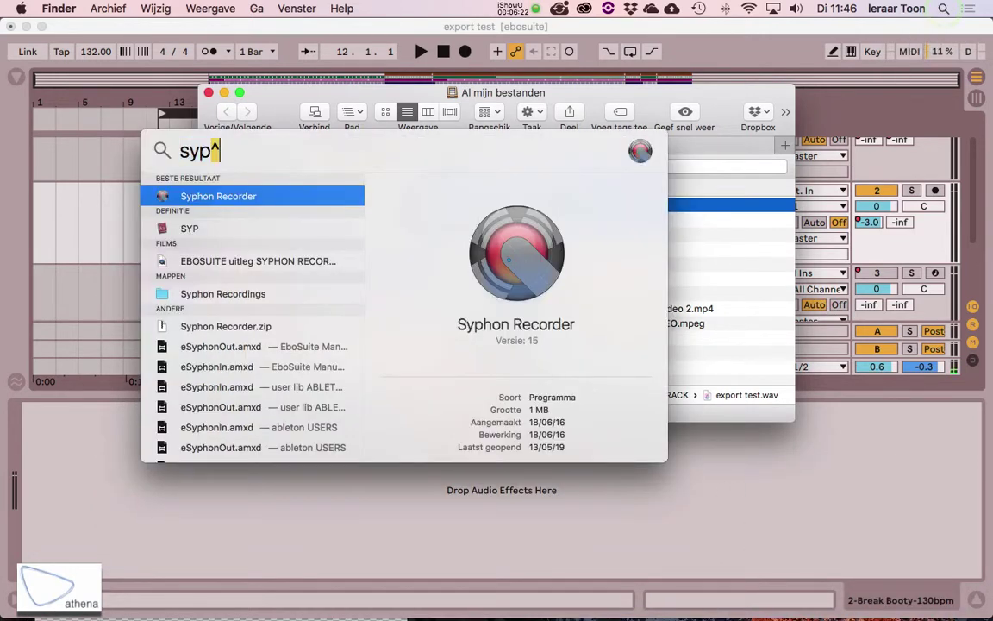
{"action": "type", "text": "pre"}
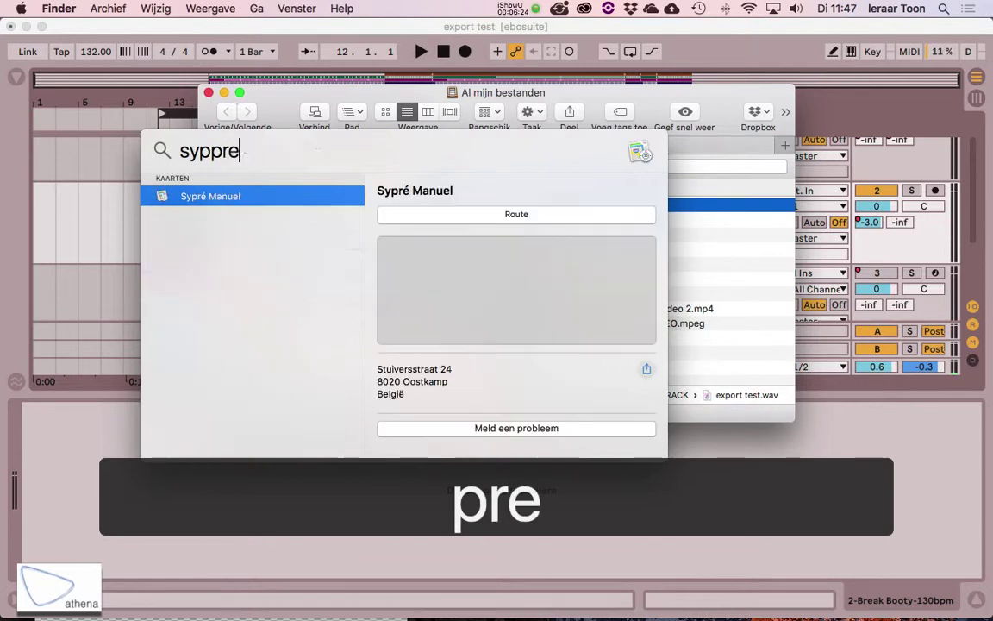
{"action": "key", "text": "BackSpace"}
{"action": "key", "text": "BackSpace"}
{"action": "key", "text": "BackSpace"}
{"action": "key", "text": "BackSpace"}
{"action": "key", "text": "BackSpace"}
{"action": "key", "text": "BackSpace"}
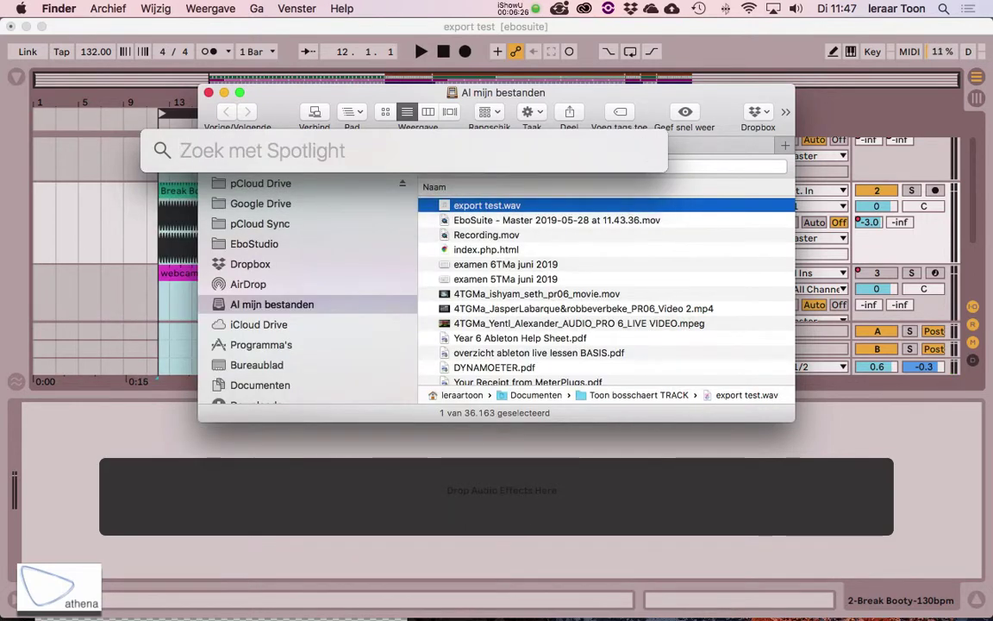
{"action": "type", "text": "prem"}
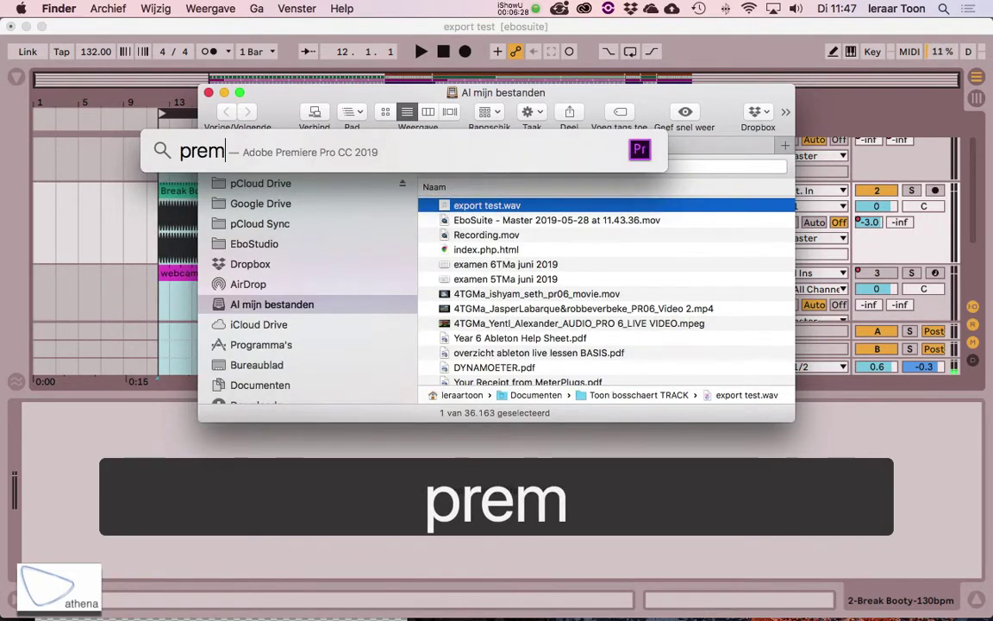
{"action": "key", "text": "Return"}
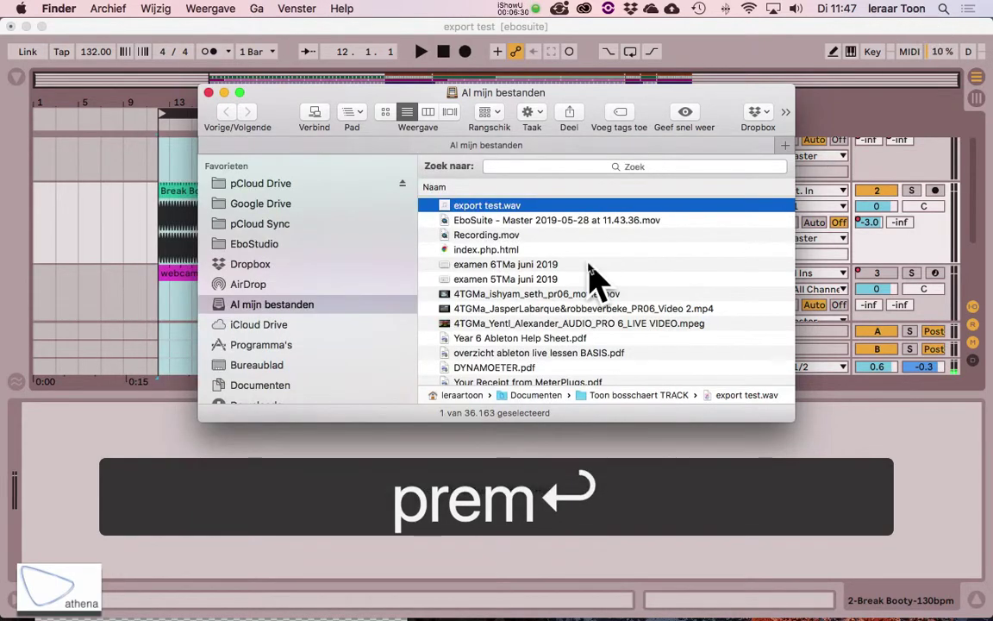
{"action": "mouse_move", "coordinate": [829, 614]}
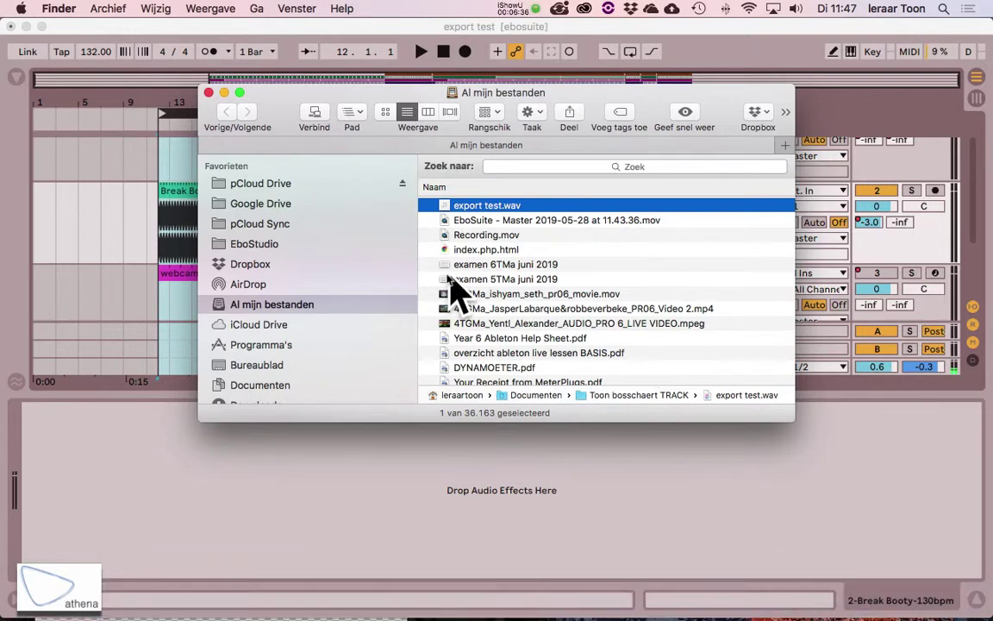
Rename the Syphon recording EboSuite - Master 2019-05-28 at 11.43.36.mov to export test.mov so it matches the WAV file.
{"action": "left_click", "coordinate": [469, 220]}
{"action": "left_click", "coordinate": [472, 221]}
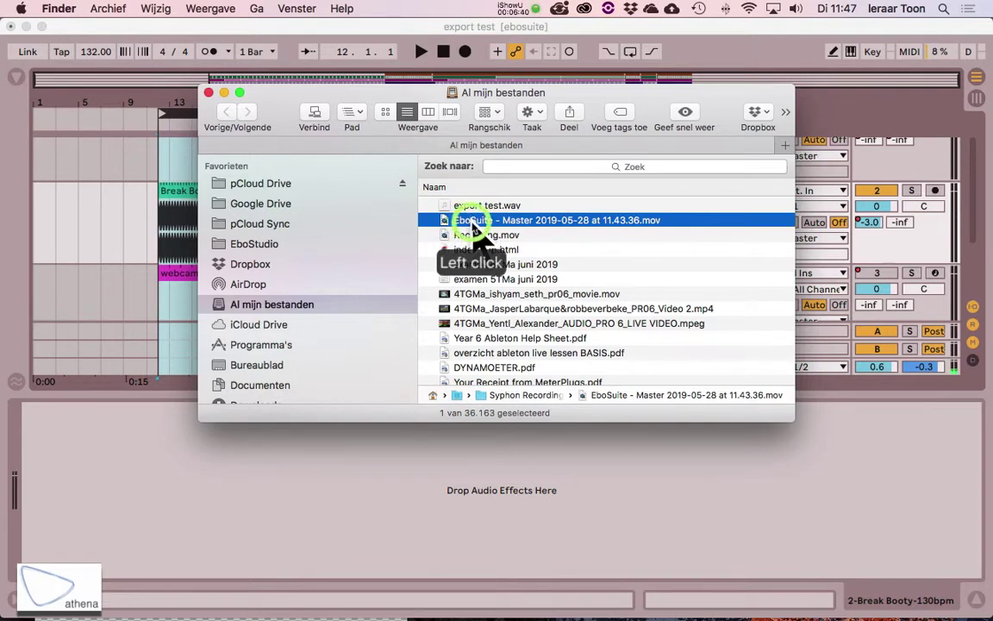
{"action": "type", "text": "export"}
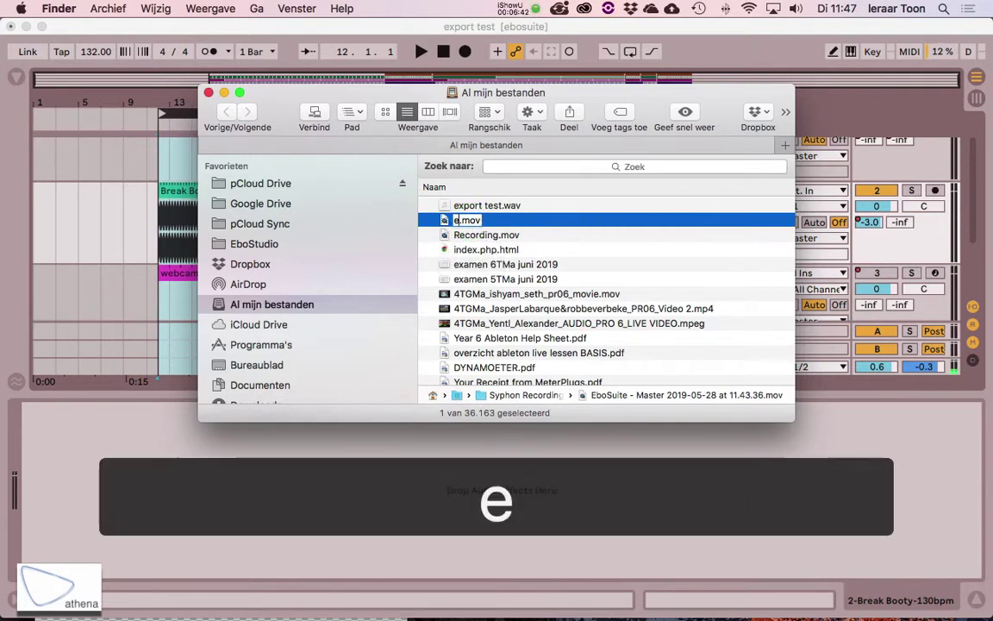
{"action": "type", "text": " test"}
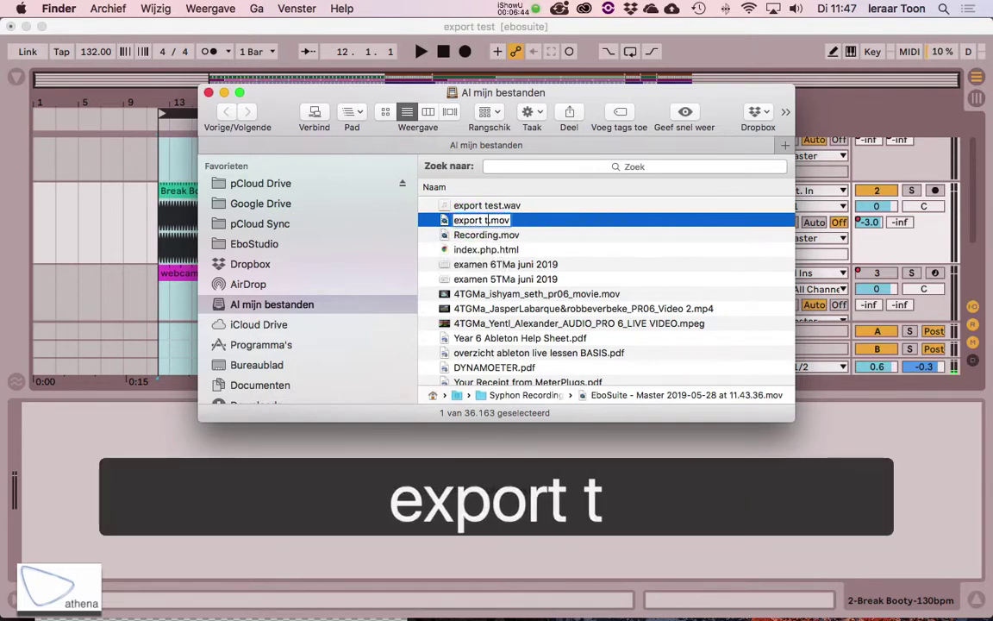
{"action": "key", "text": "Return"}
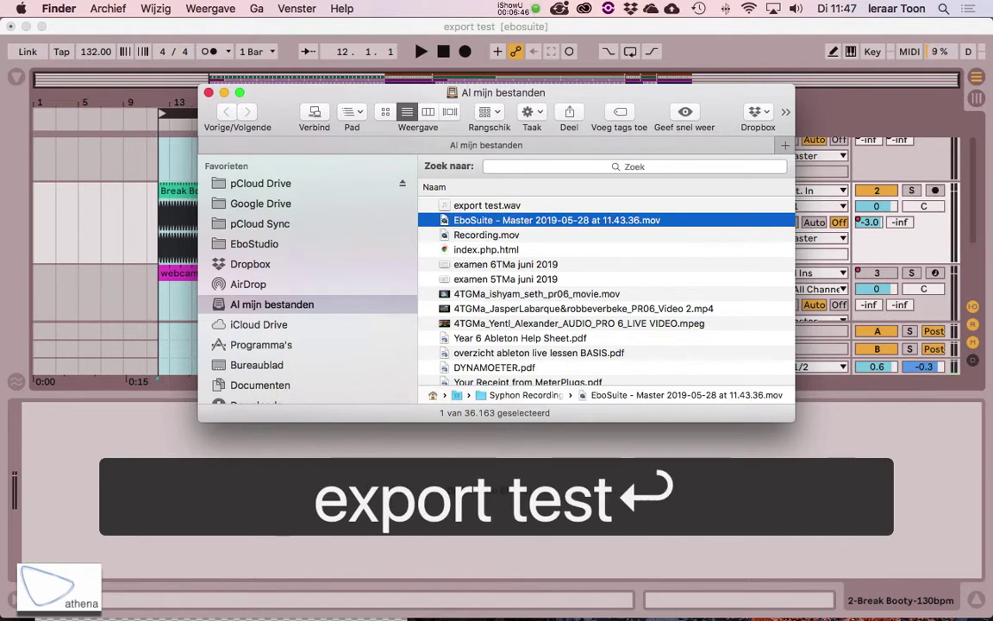
Clear the desktop by minimizing the Ableton Live window and closing the Finder and Syphon Recorder windows.
{"action": "right_click", "coordinate": [876, 600]}
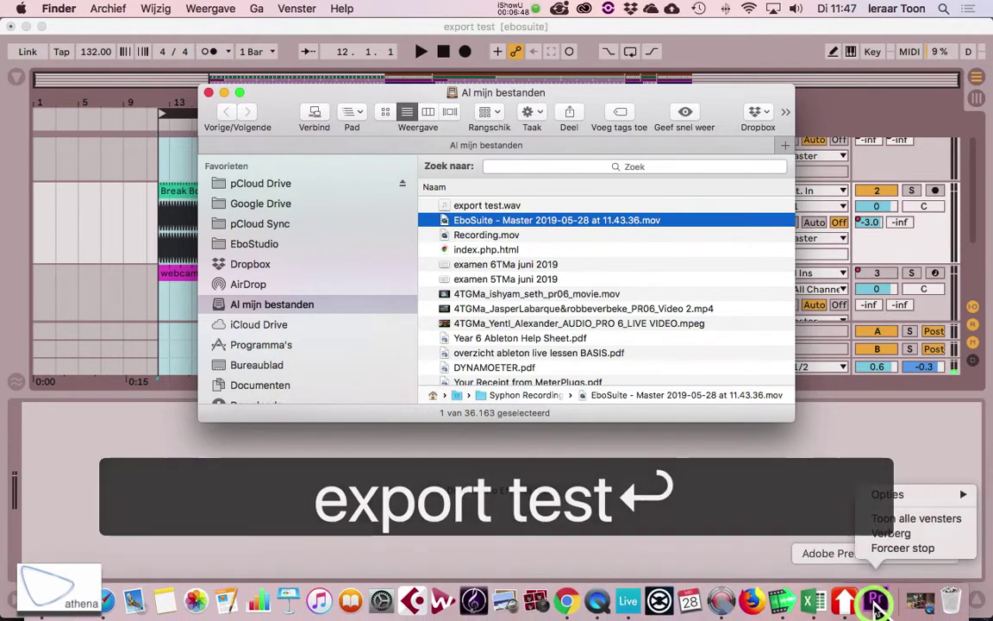
{"action": "left_click", "coordinate": [217, 271]}
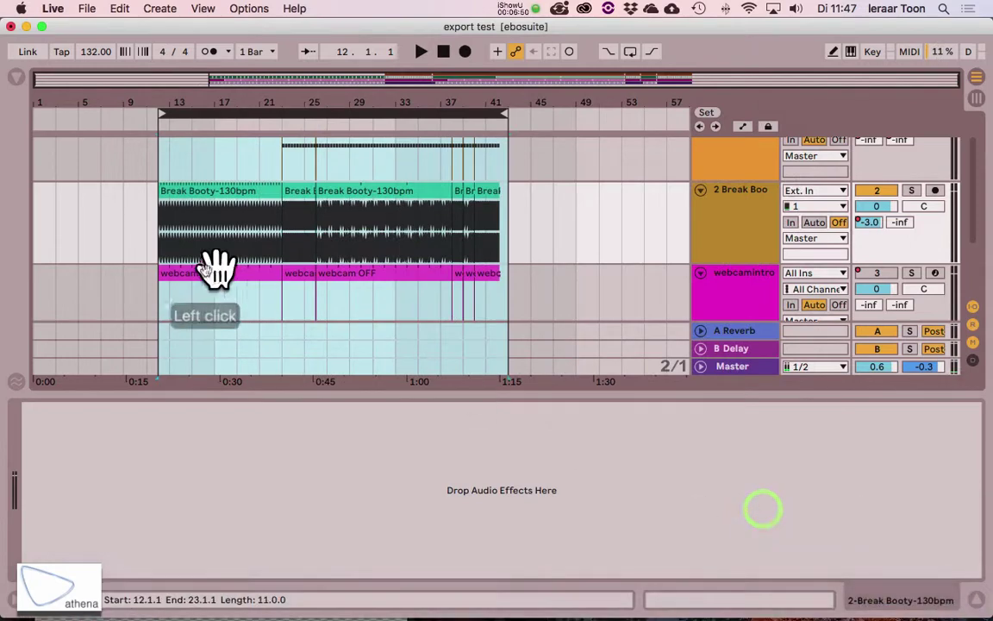
{"action": "left_click", "coordinate": [26, 28]}
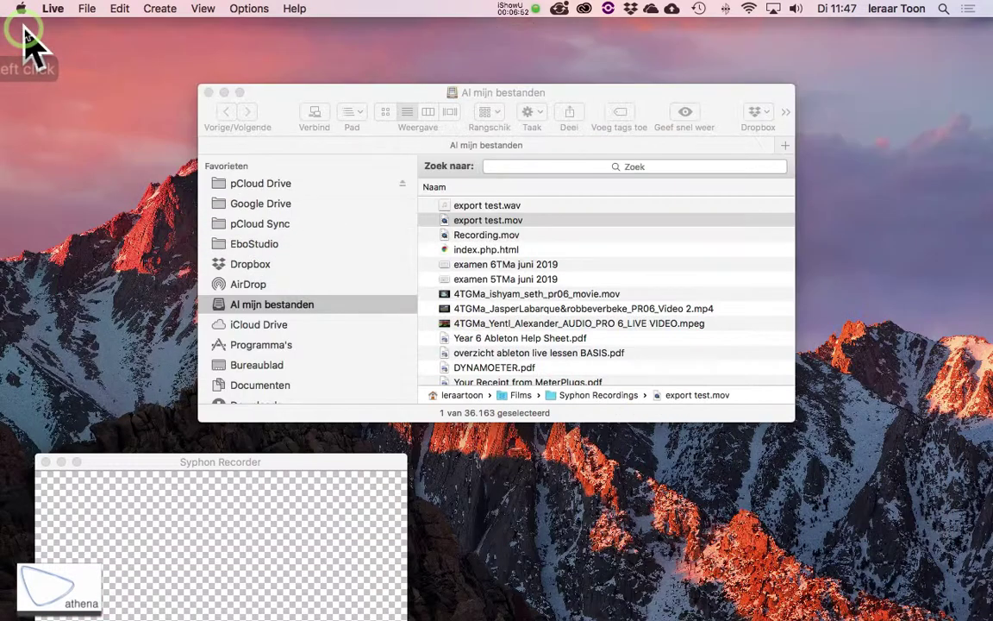
{"action": "left_click", "coordinate": [208, 93]}
{"action": "left_click_drag", "start_coordinate": [234, 462], "coordinate": [226, 244]}
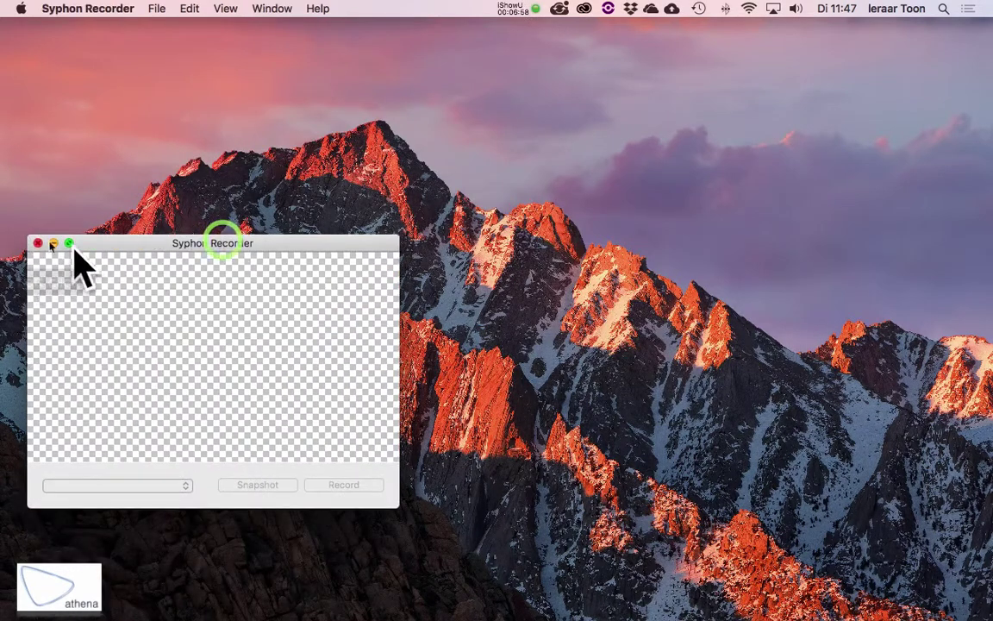
{"action": "left_click", "coordinate": [39, 244]}
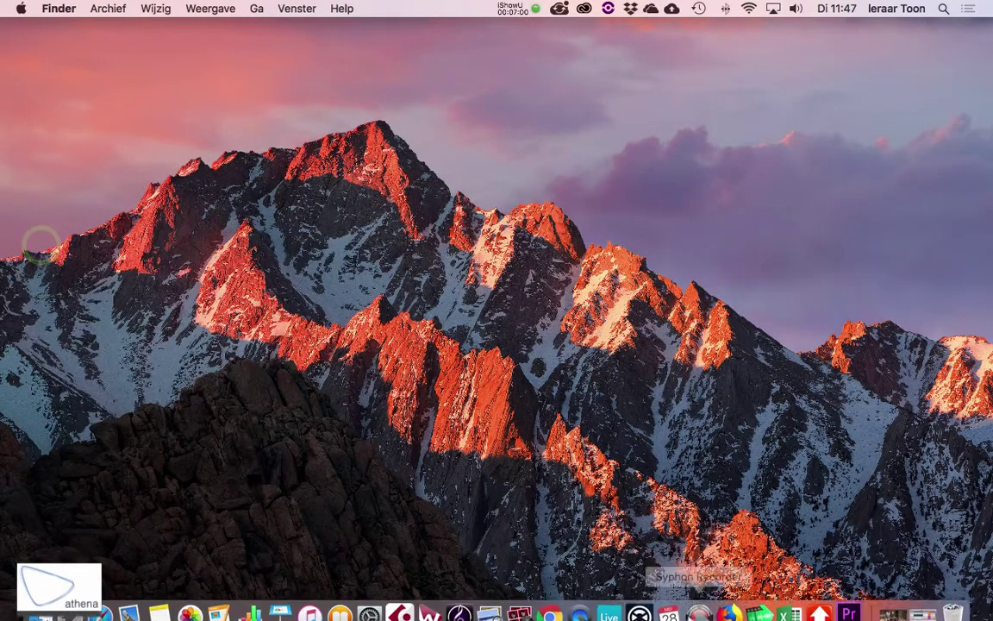
{"action": "left_click", "coordinate": [860, 609]}
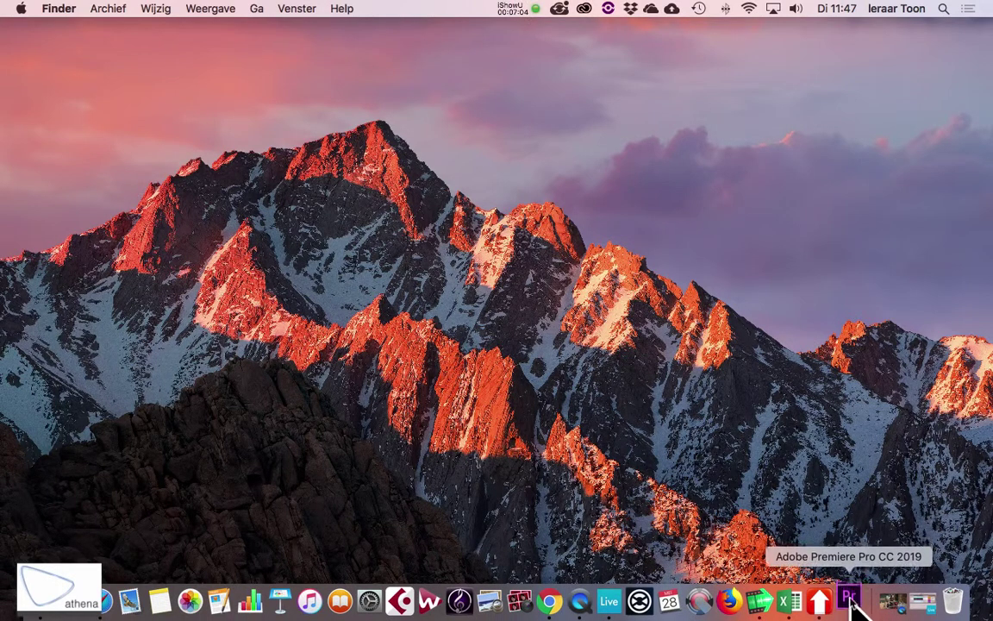
{"action": "right_click", "coordinate": [860, 595]}
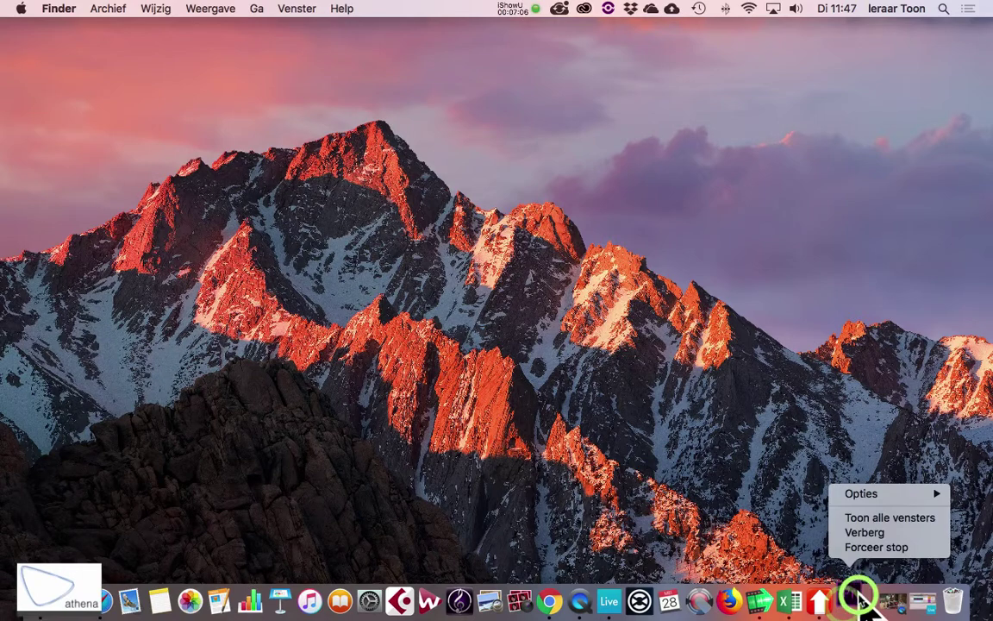
{"action": "left_click", "coordinate": [282, 191]}
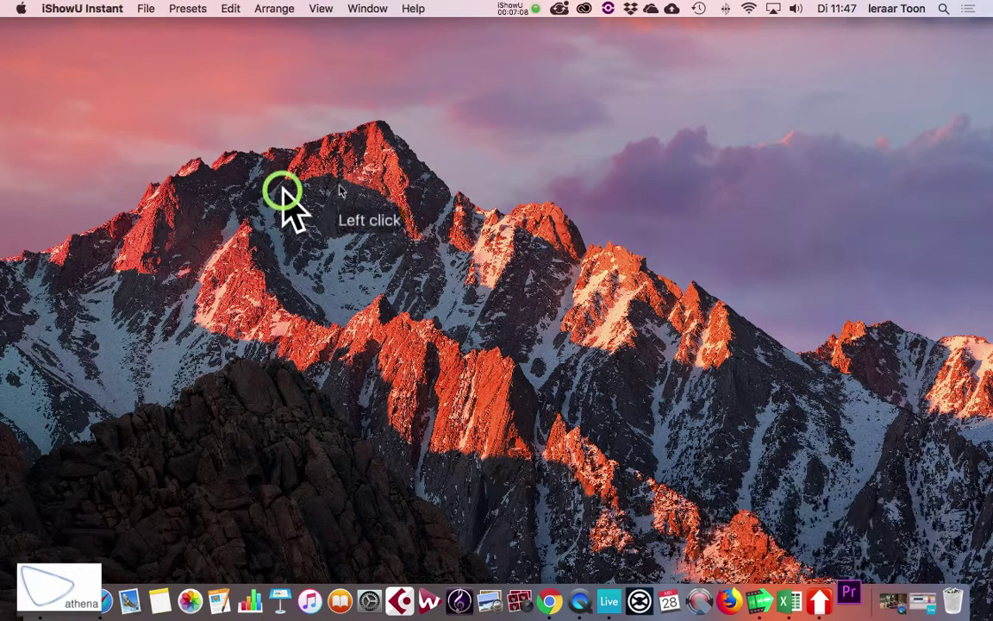
{"action": "mouse_move", "coordinate": [640, 612]}
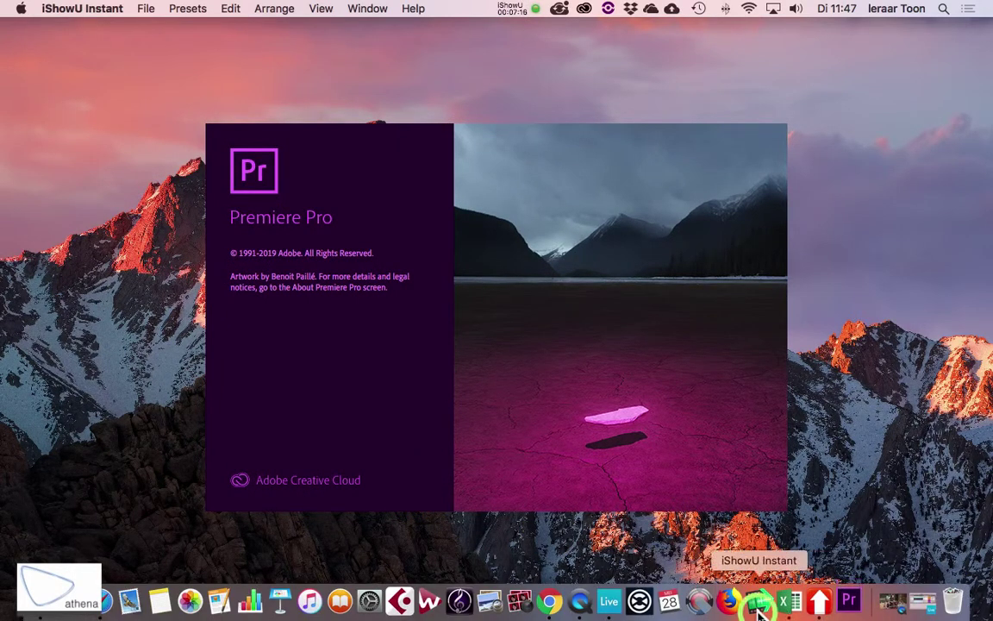
{"action": "right_click", "coordinate": [759, 611]}
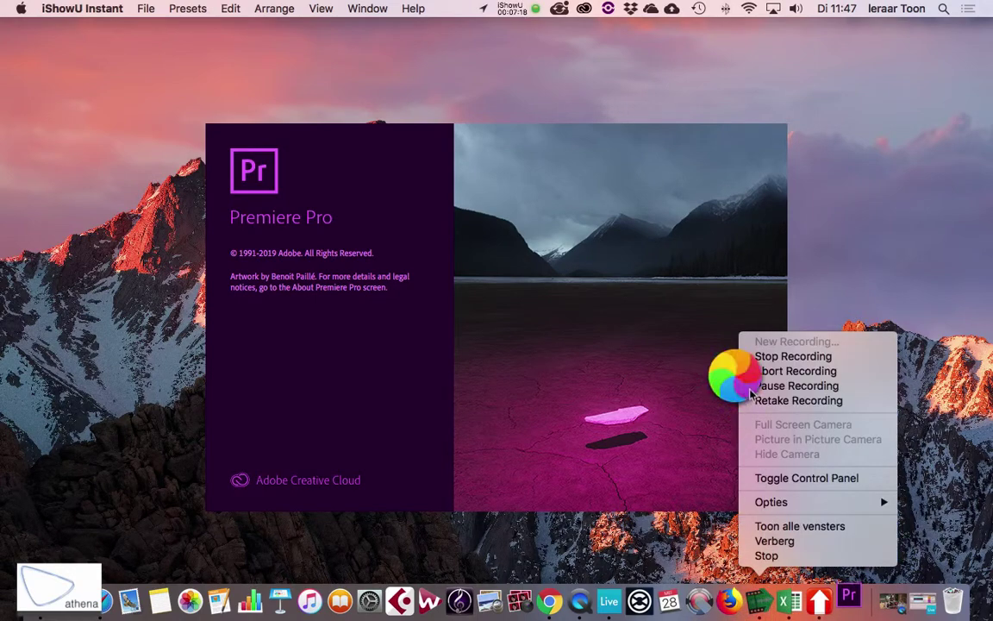